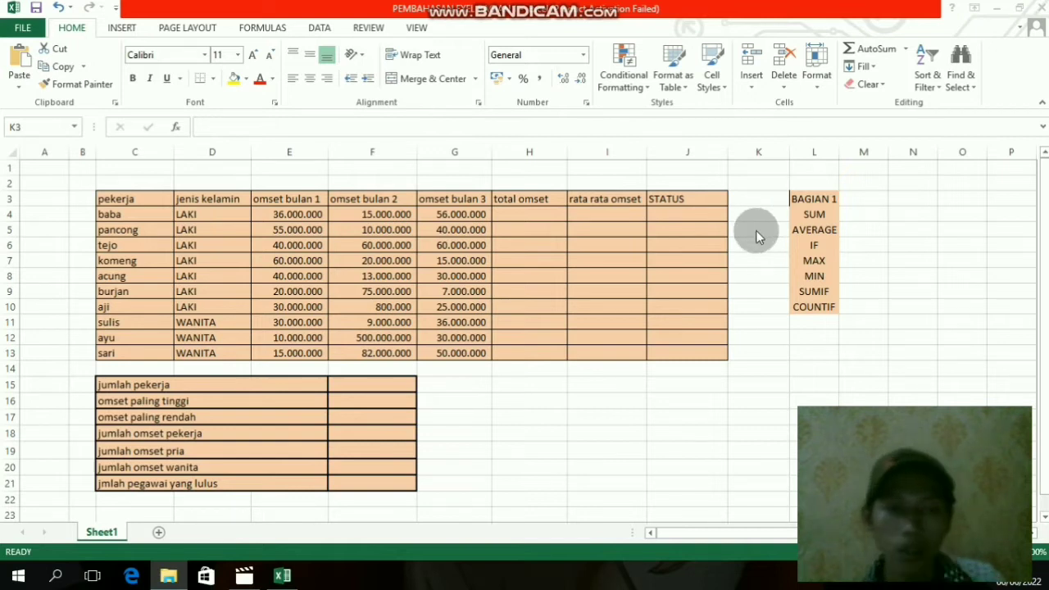
- Examine the worker omset table, the summary table below it and the list of functions in L3:L10
click(764, 199)
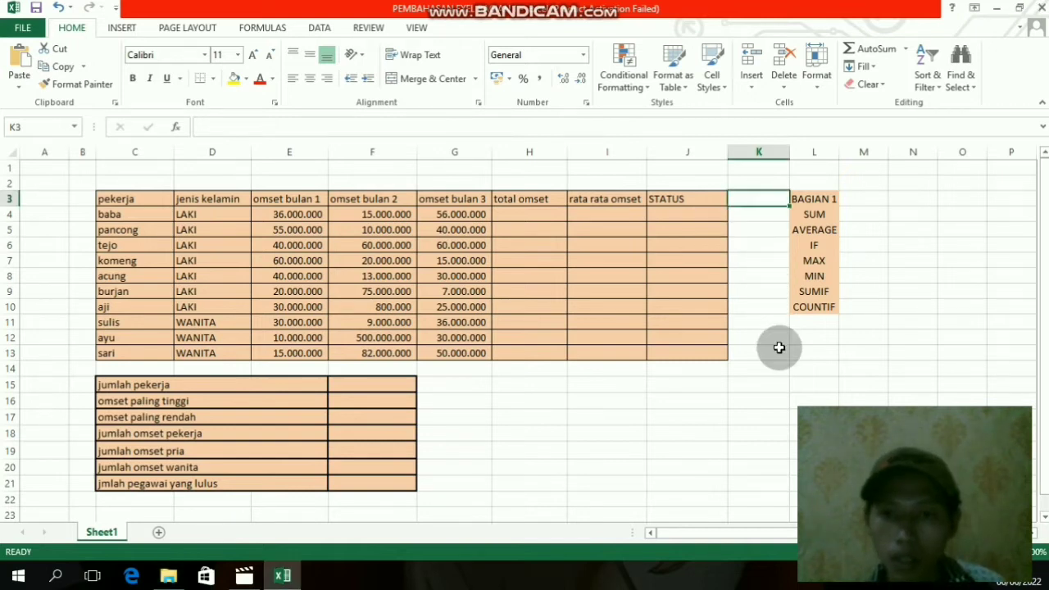
click(911, 337)
click(875, 199)
click(943, 213)
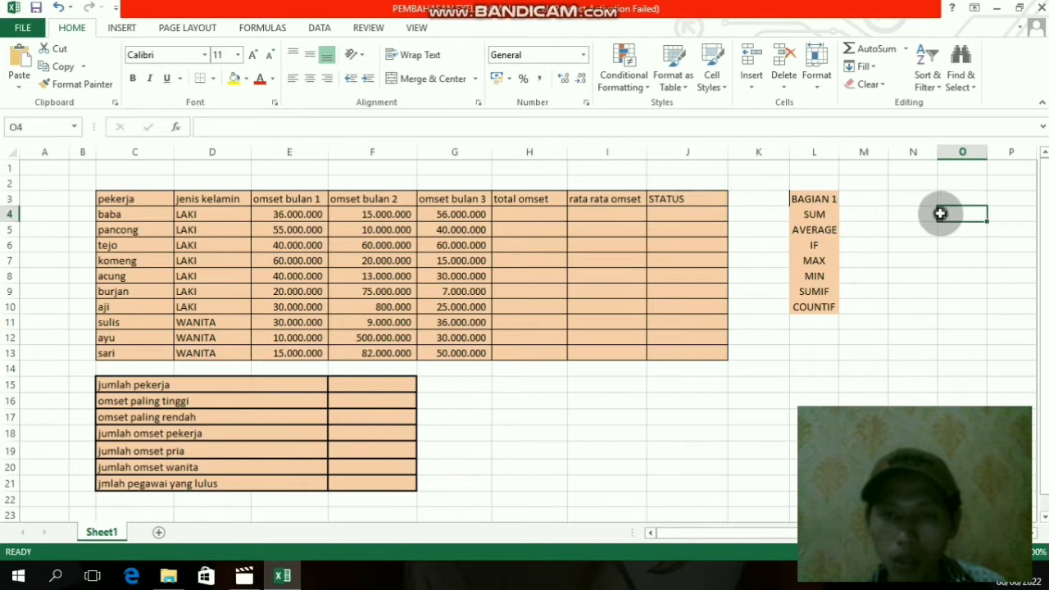
drag(49, 199, 816, 484)
click(902, 291)
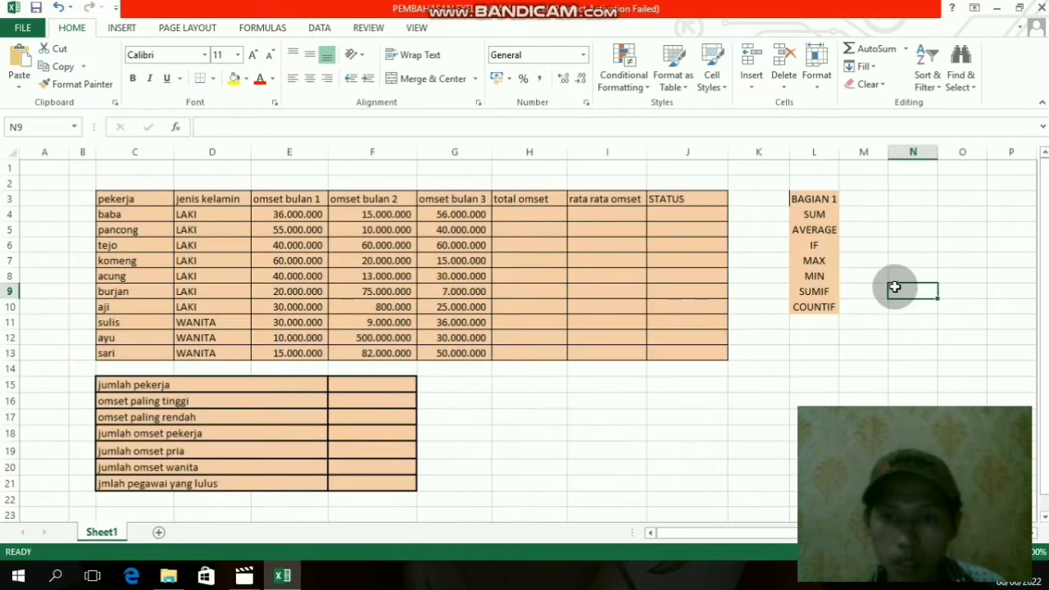
click(820, 216)
click(906, 274)
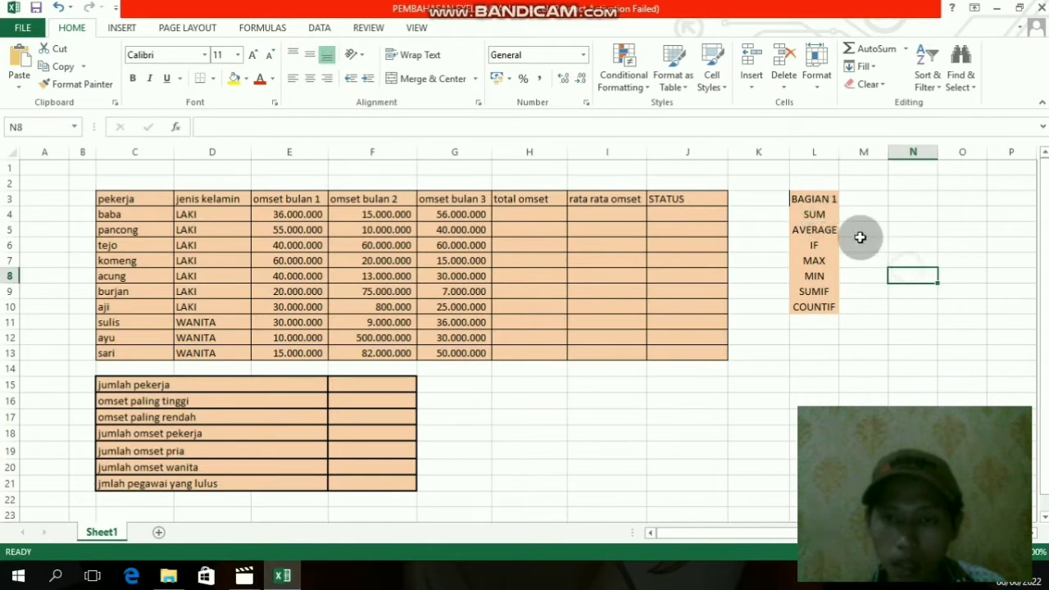
click(820, 216)
click(835, 231)
click(837, 246)
click(836, 261)
click(837, 276)
click(837, 292)
click(836, 306)
click(860, 204)
click(813, 198)
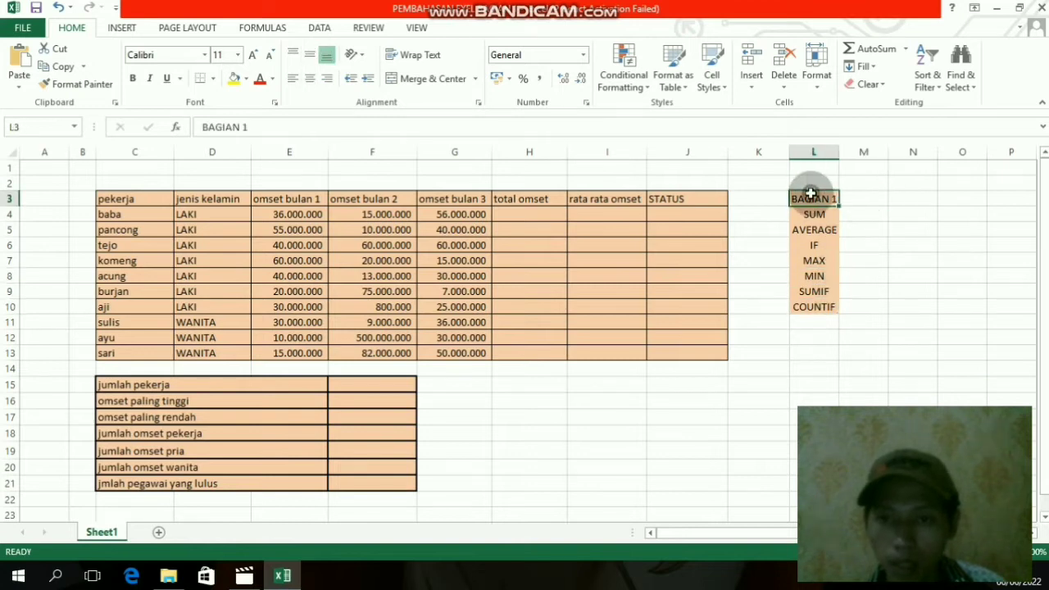
click(771, 261)
- Calculate the total omset in H4 with a SUM formula over the three monthly values in E4:G4
click(537, 215)
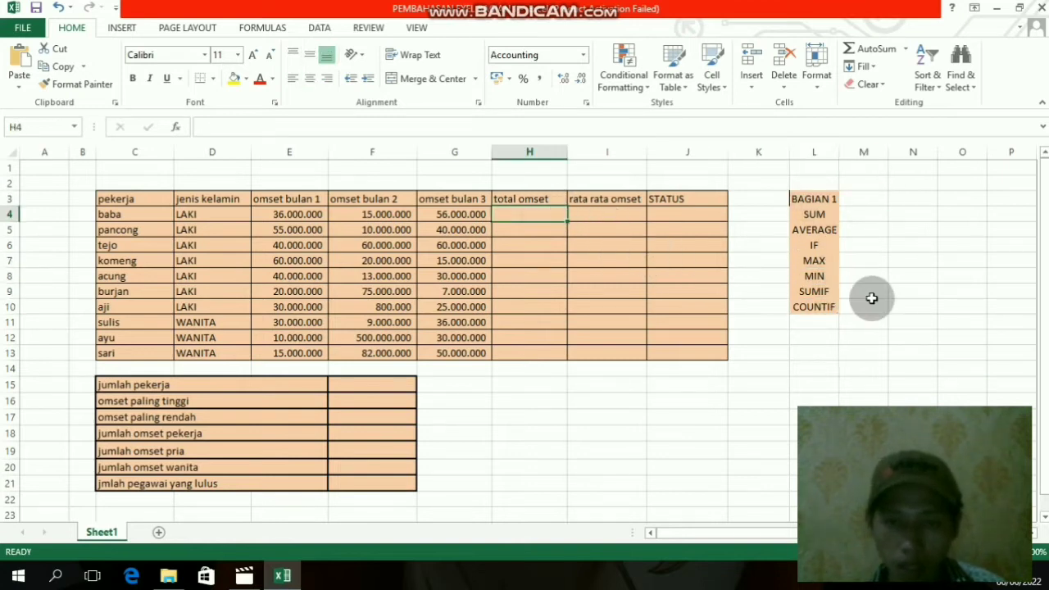
click(891, 322)
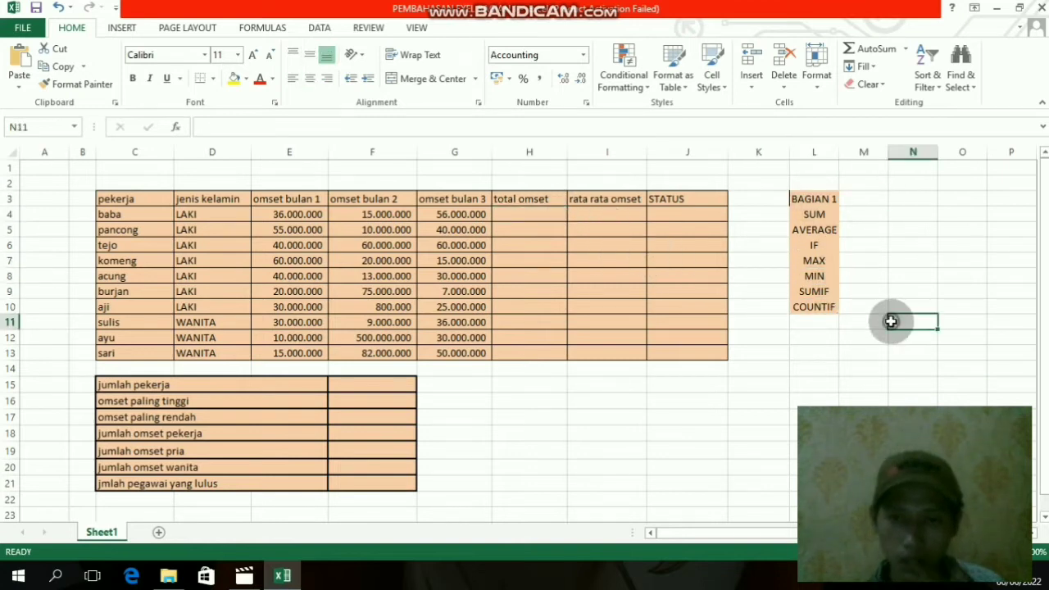
click(546, 218)
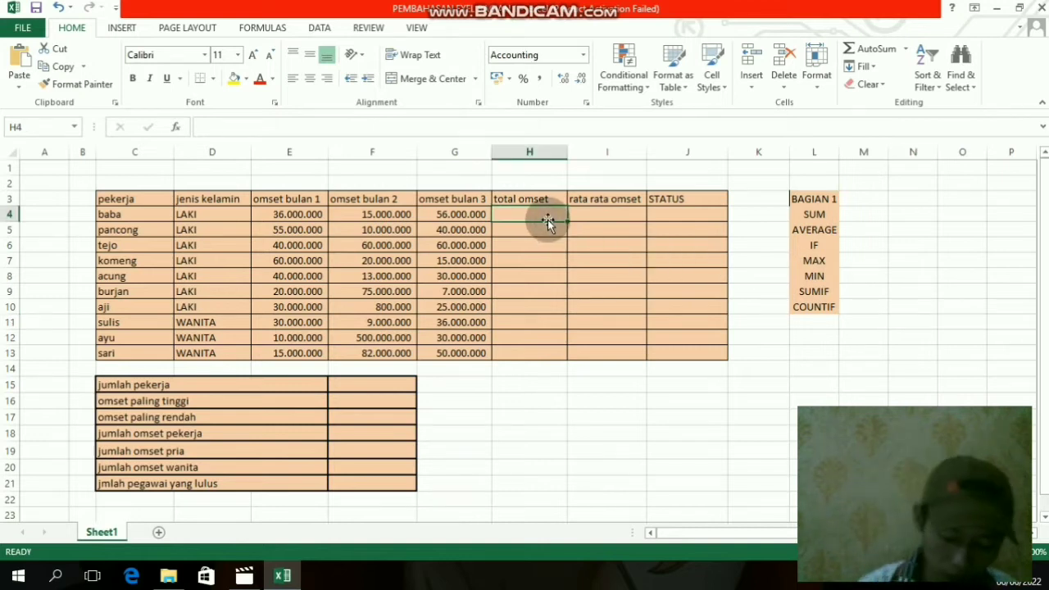
text(=)
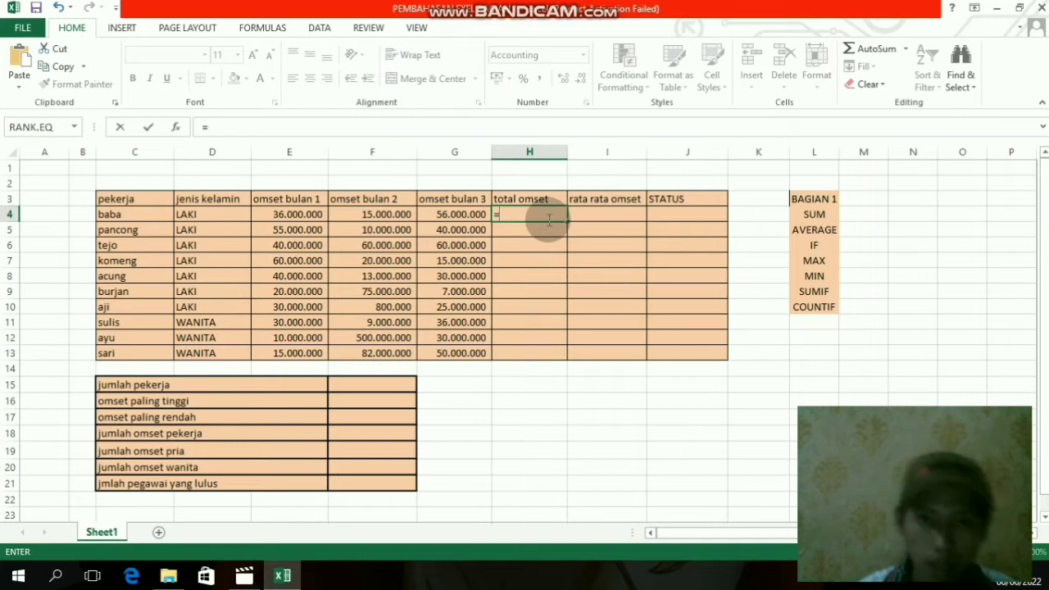
key(BackSpace)
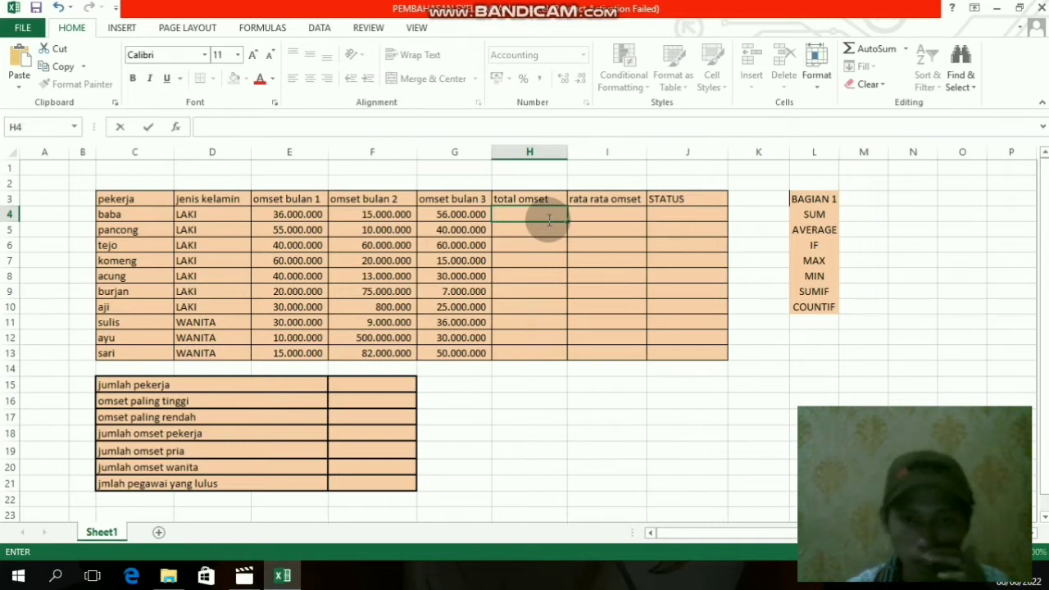
text(=sum)
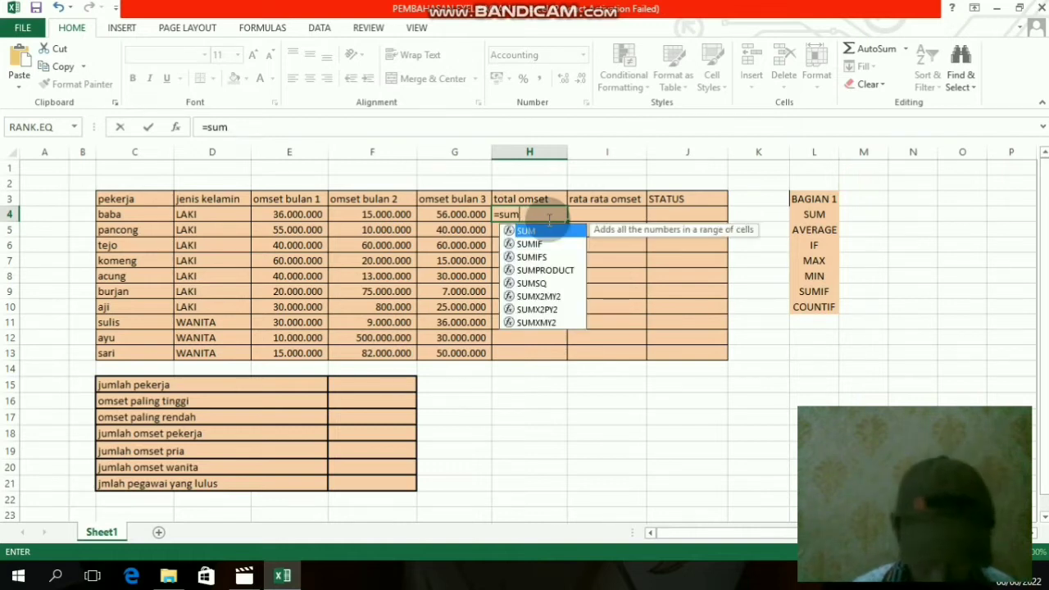
text(()
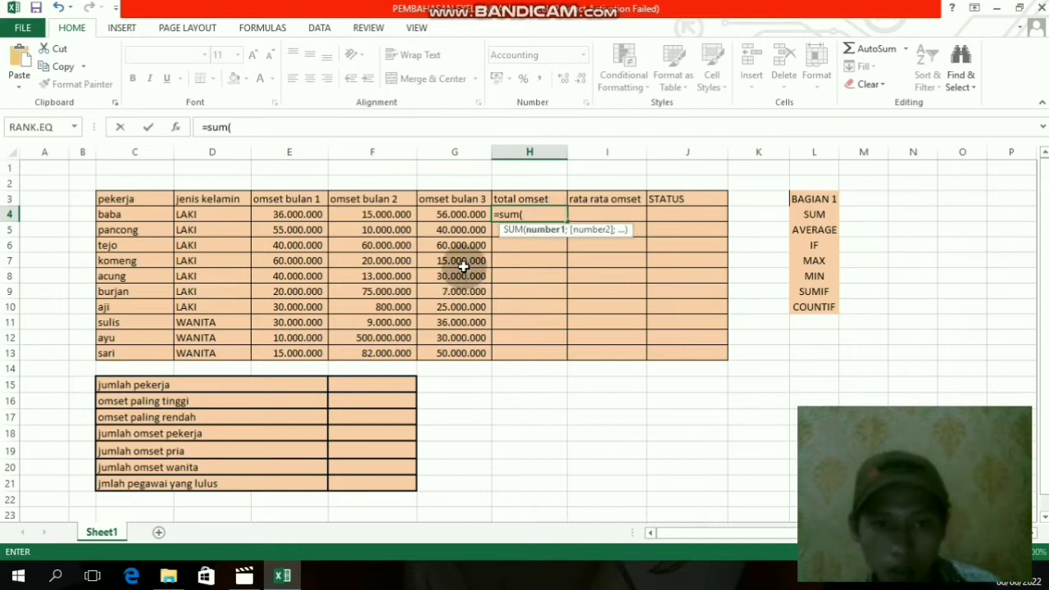
drag(278, 213, 463, 216)
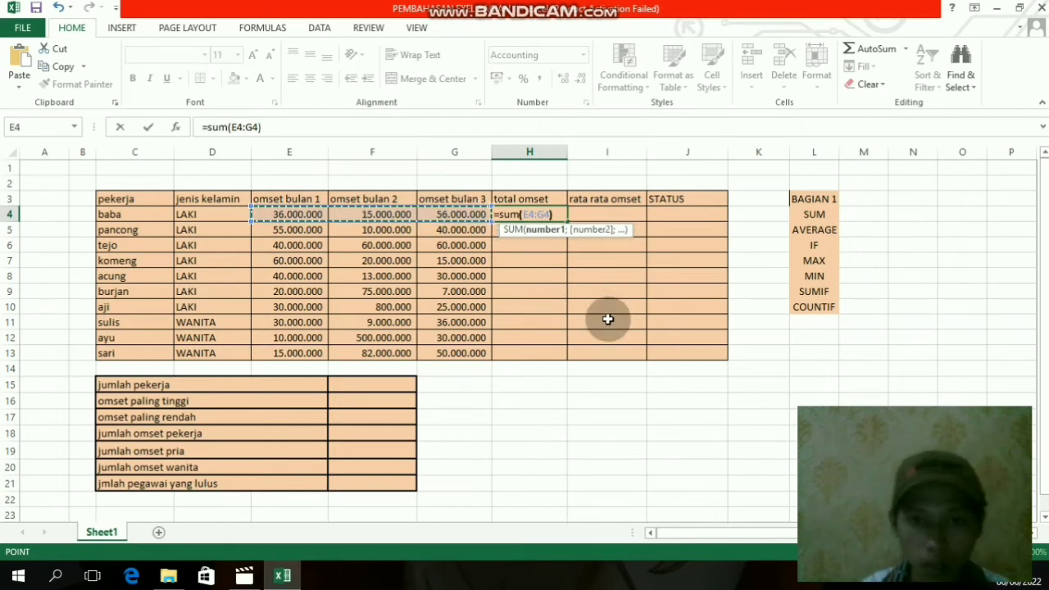
key(Return)
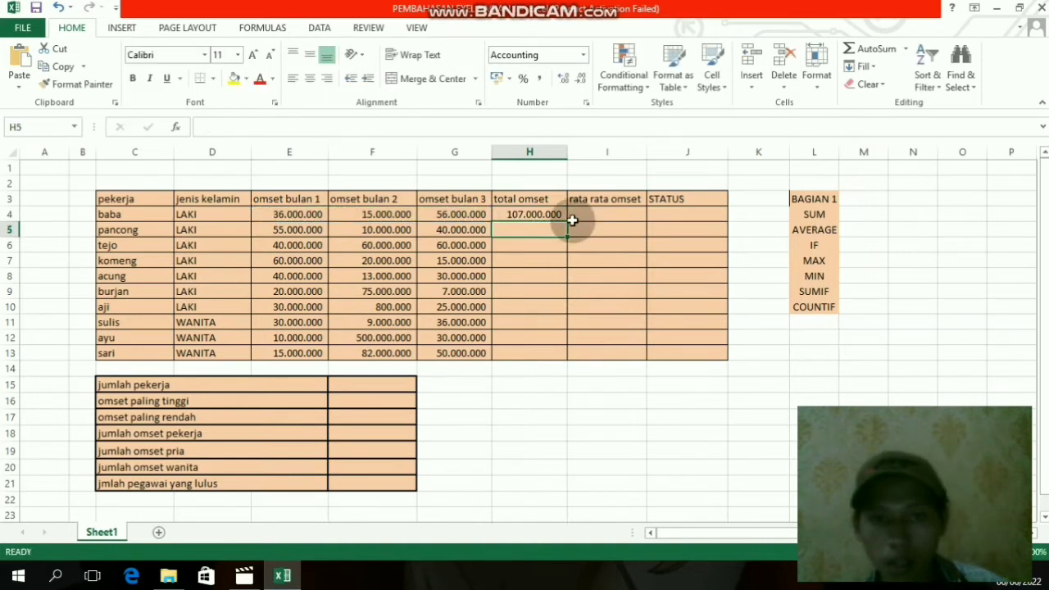
- Check the SUM formula in H4 against the monthly omset values in E4, F4 and G4
click(586, 241)
click(531, 213)
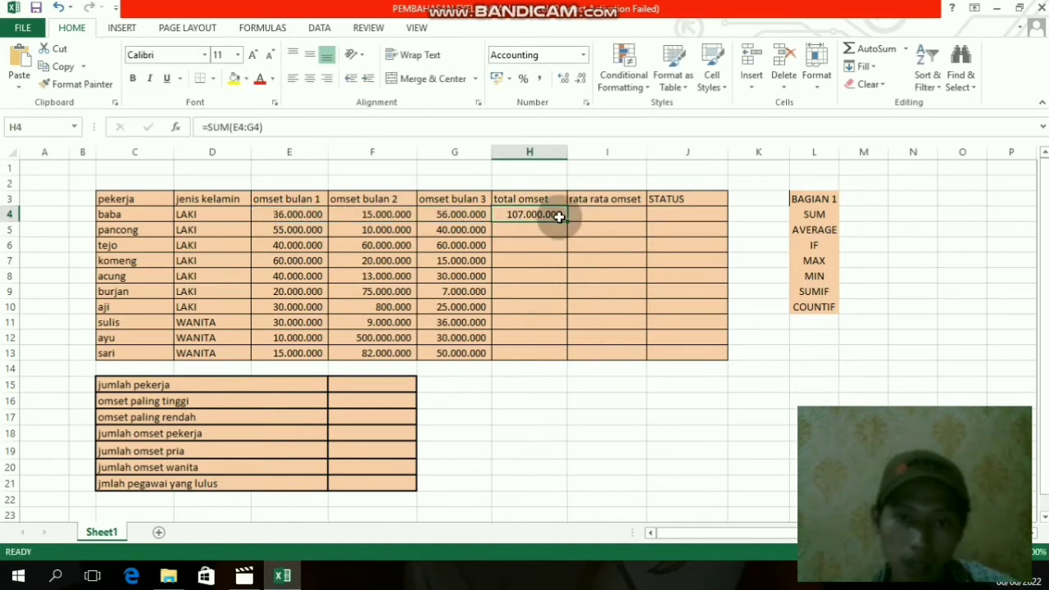
click(313, 291)
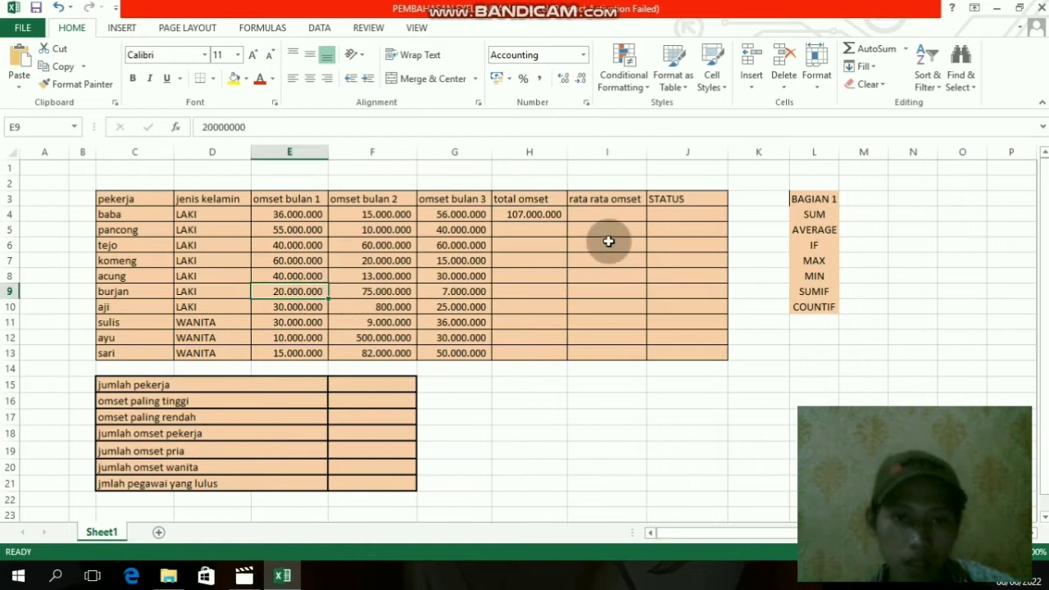
click(533, 212)
click(545, 277)
click(530, 216)
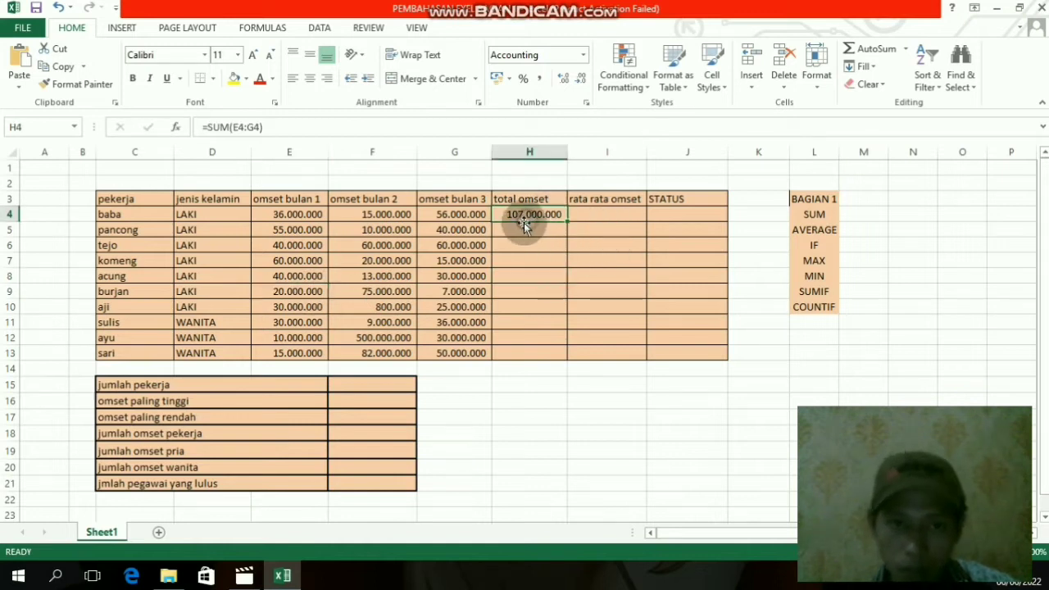
click(366, 274)
click(315, 215)
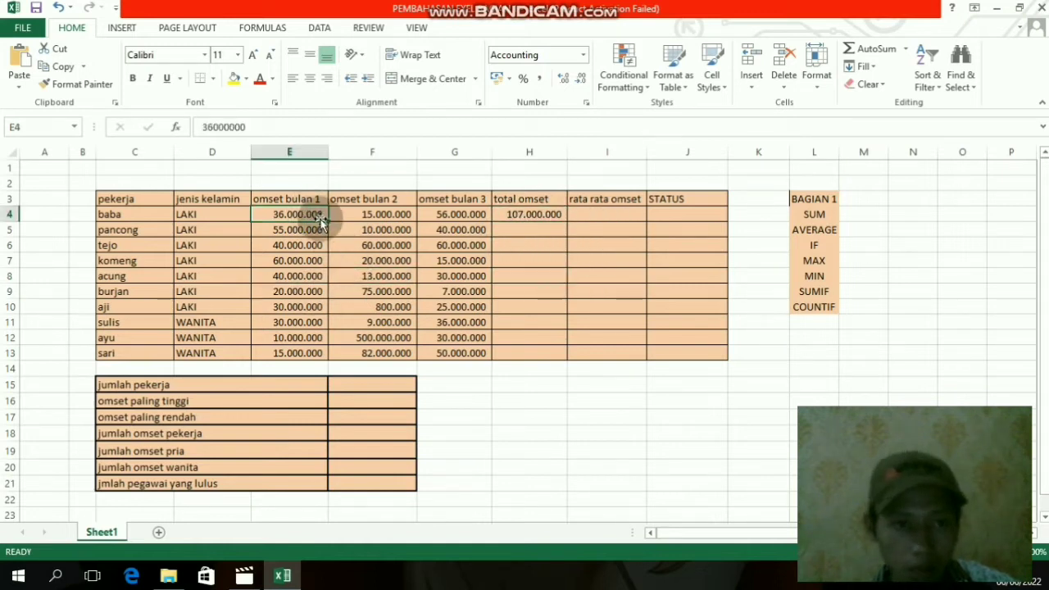
click(365, 214)
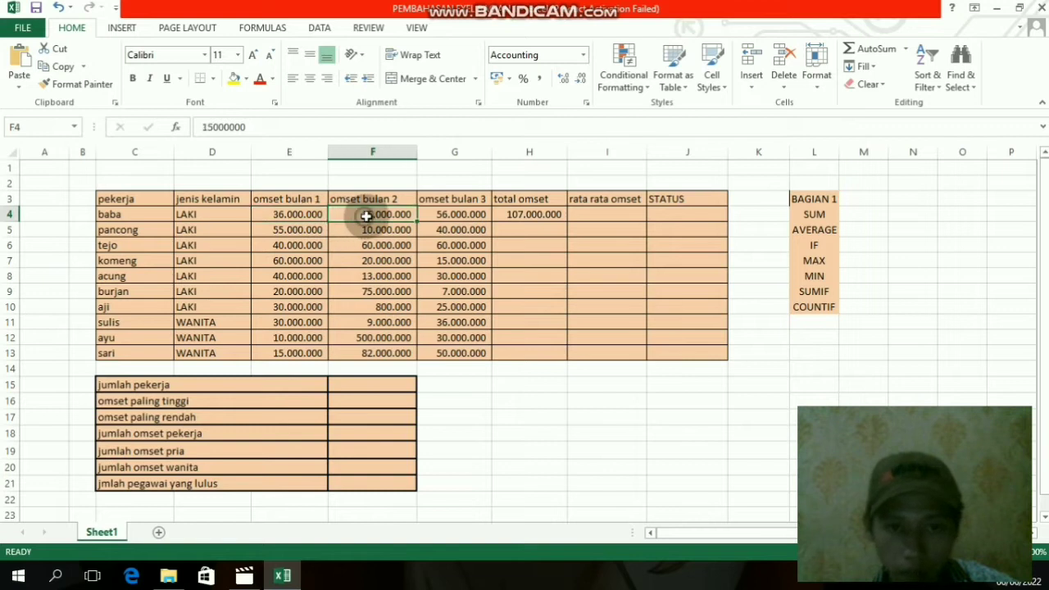
click(474, 214)
- Fill the total omset formula from H4 down to H13 for all workers
click(534, 216)
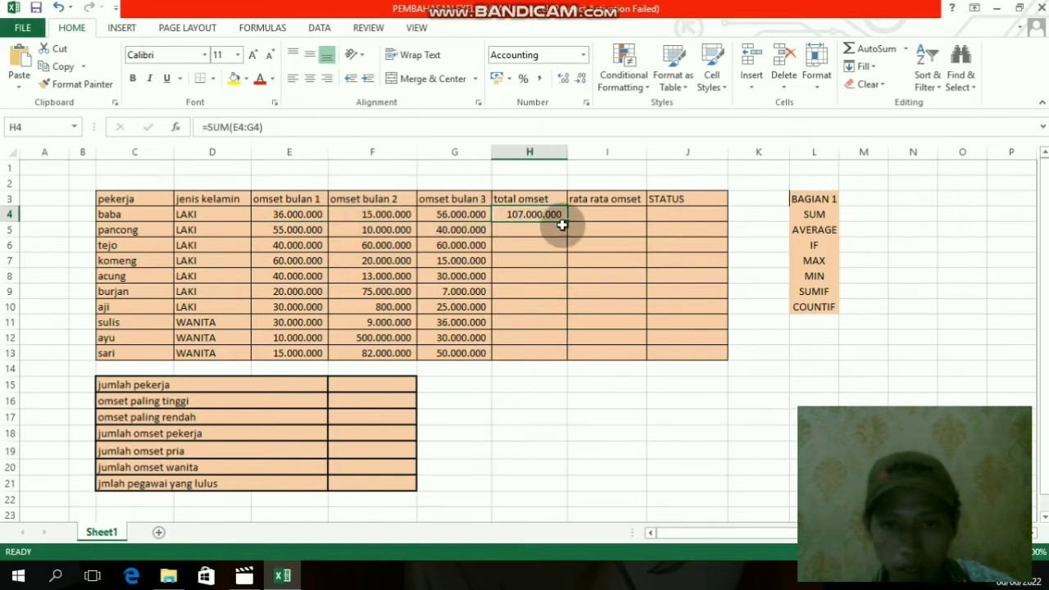
drag(567, 222, 569, 354)
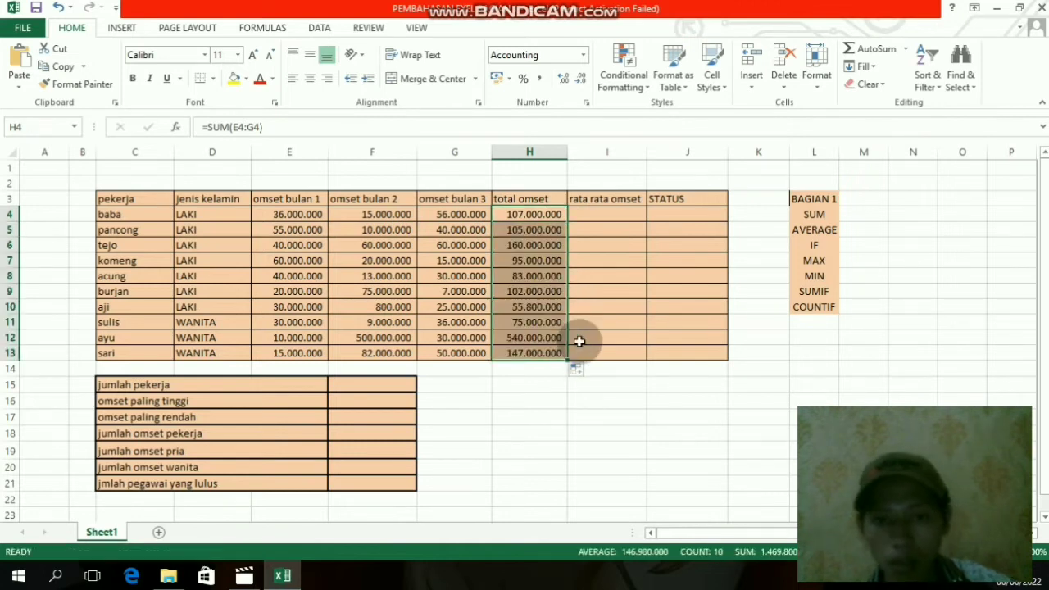
click(608, 414)
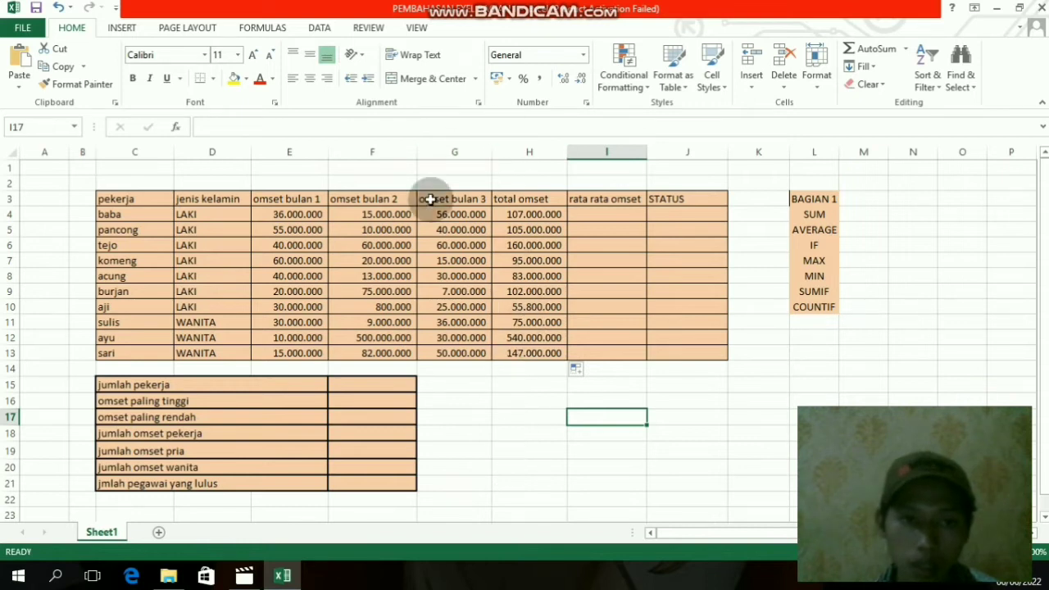
- Calculate the rata rata omset in I4 with an AVERAGE formula over E4:G4
click(611, 215)
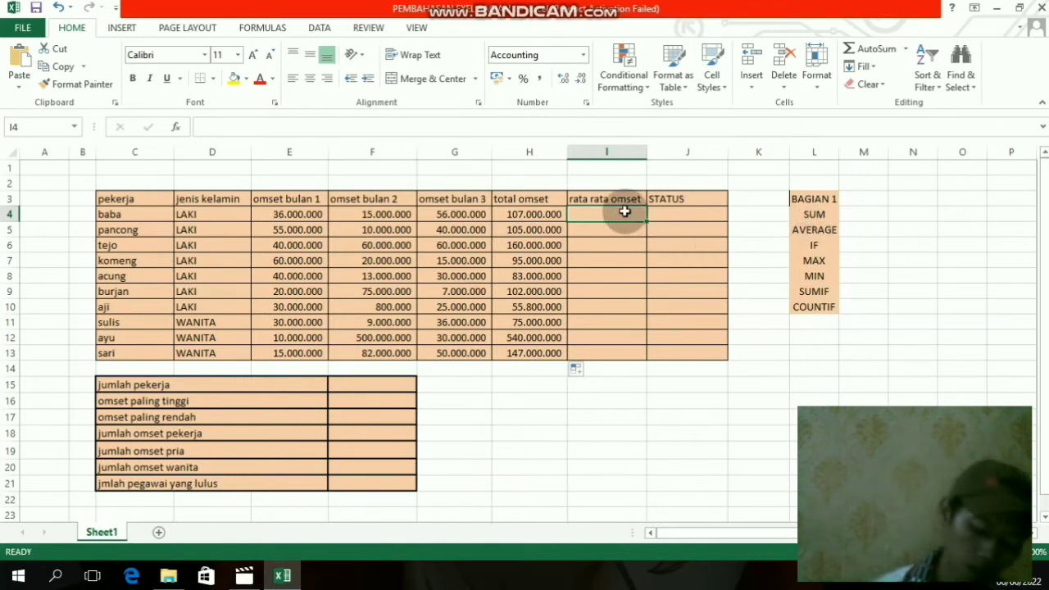
text(=)
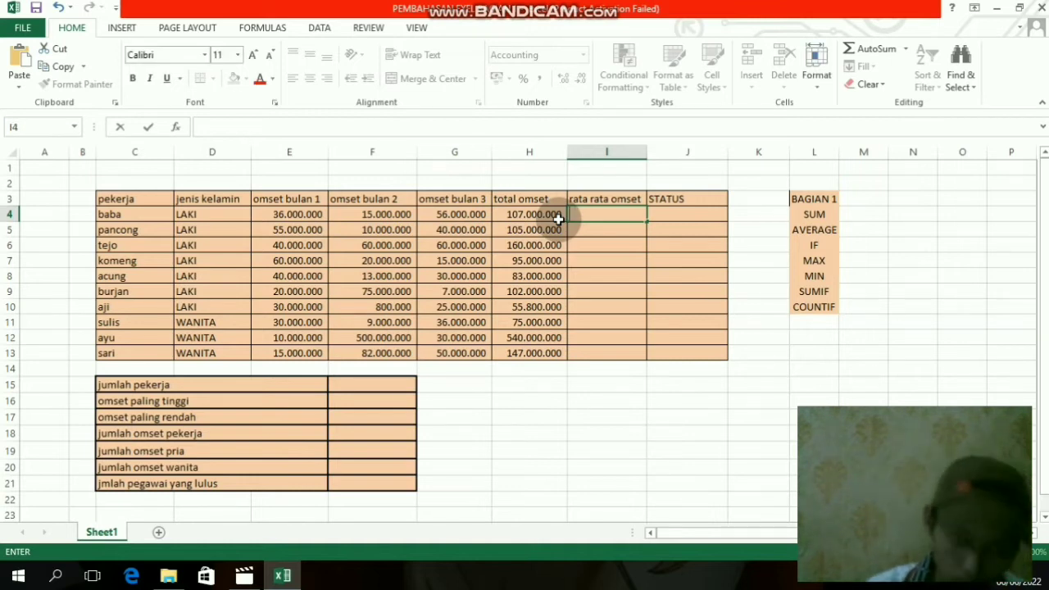
text(a)
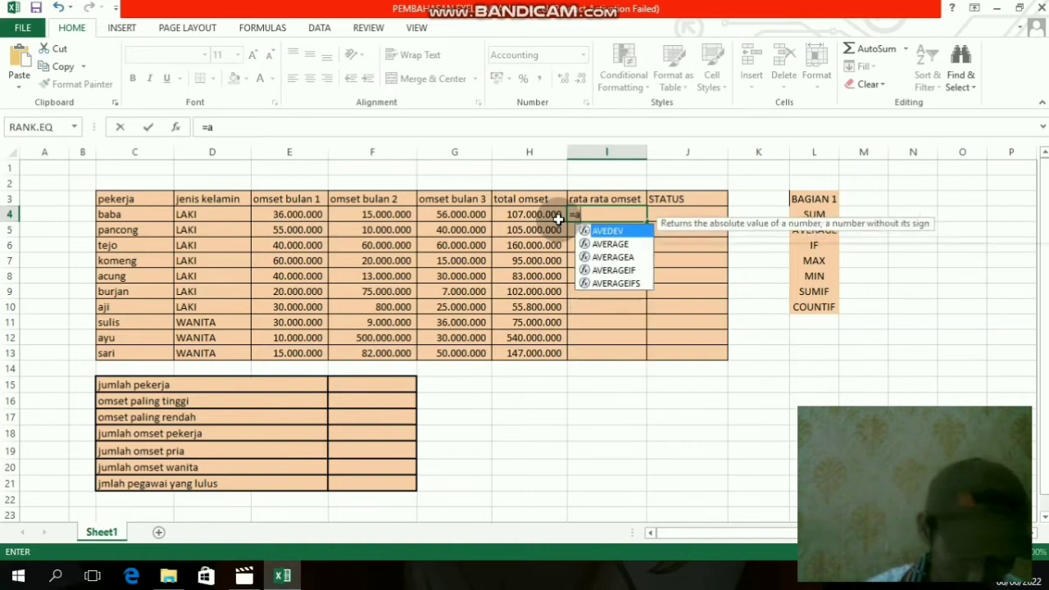
text(vera)
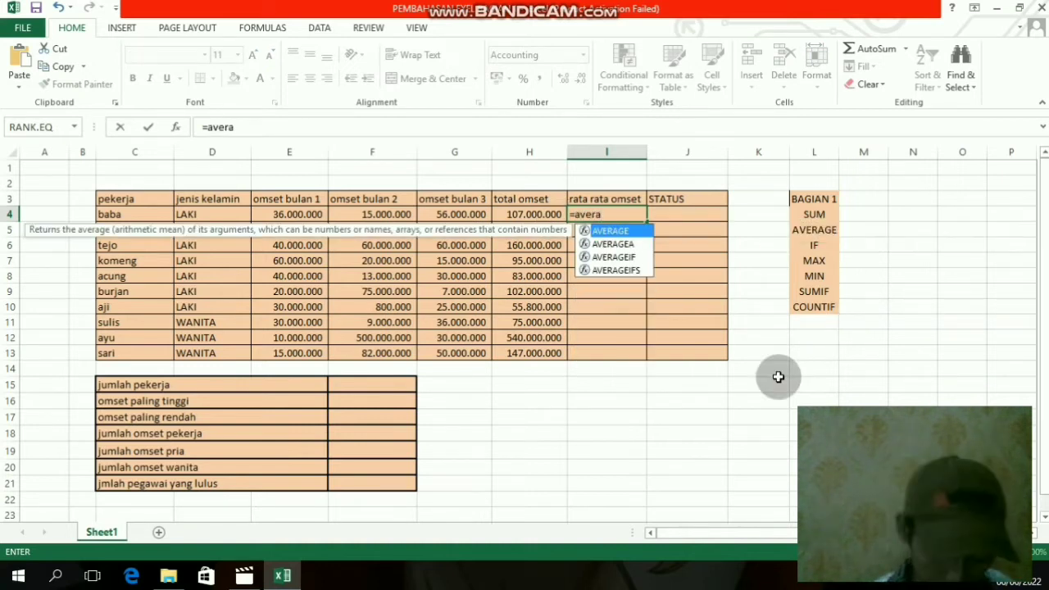
text(ge*()
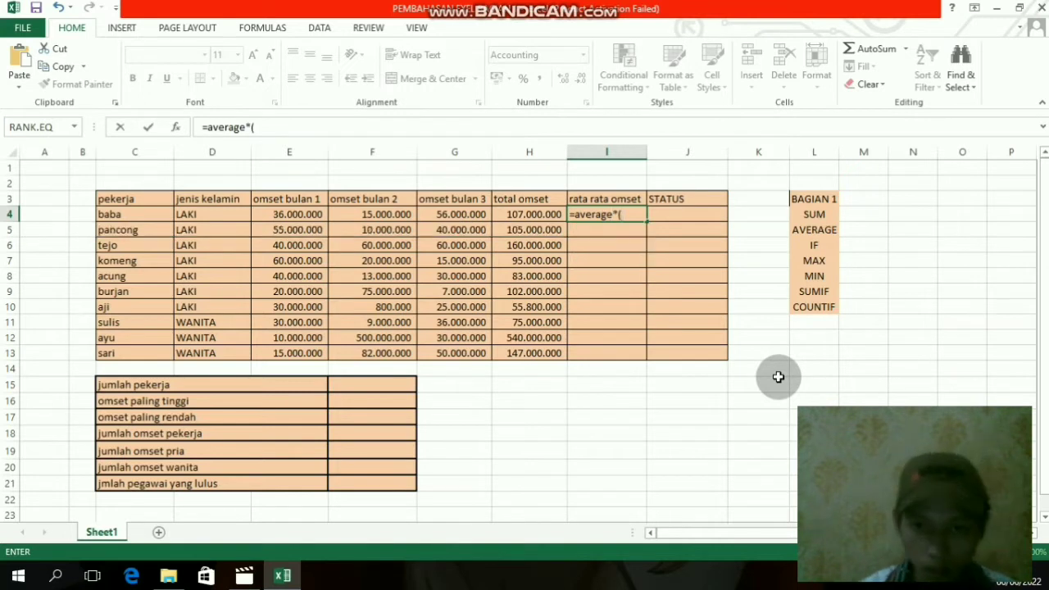
key(BackSpace)
key(BackSpace)
text(()
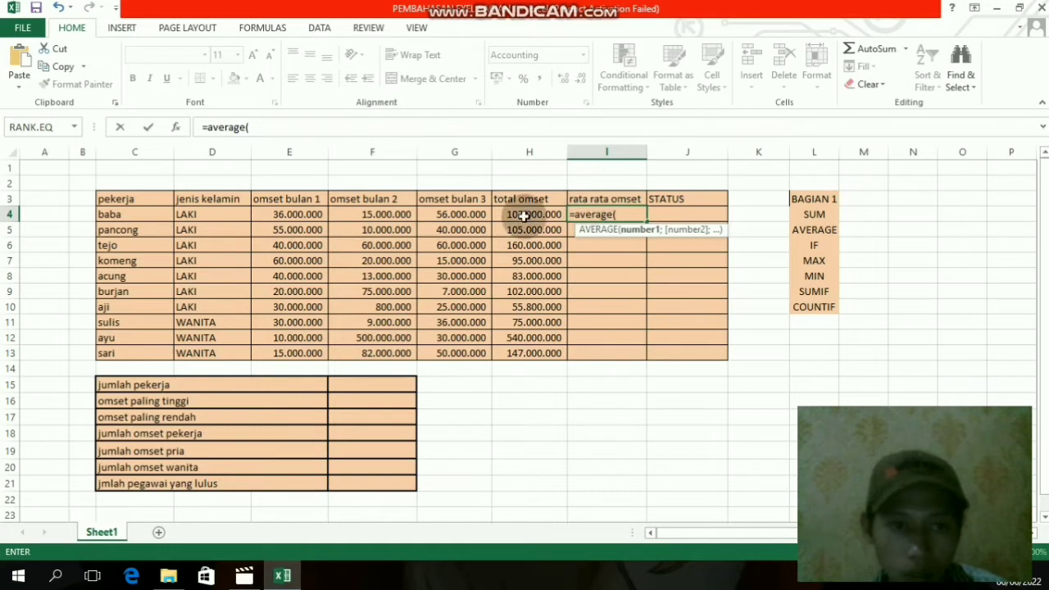
drag(277, 214, 489, 225)
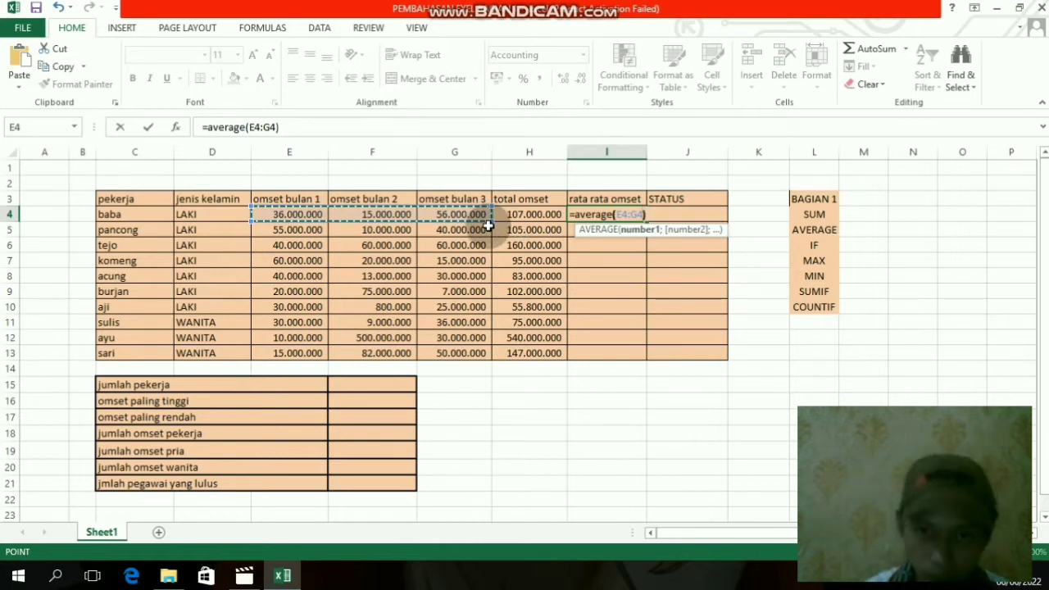
key(Return)
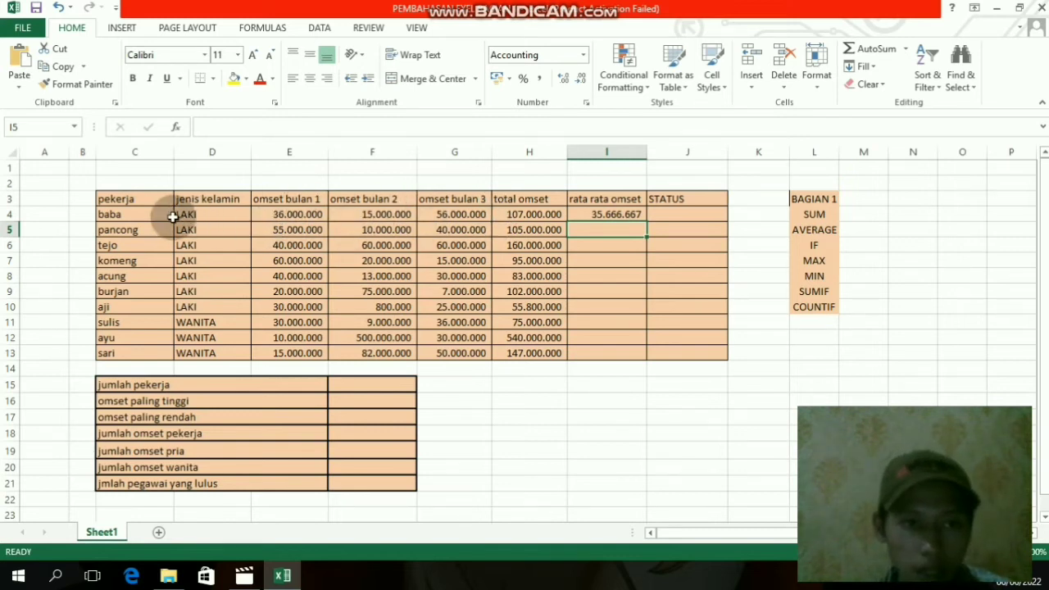
- Fill the average formula from I4 down to I13 for the remaining workers
click(636, 218)
drag(646, 221, 650, 357)
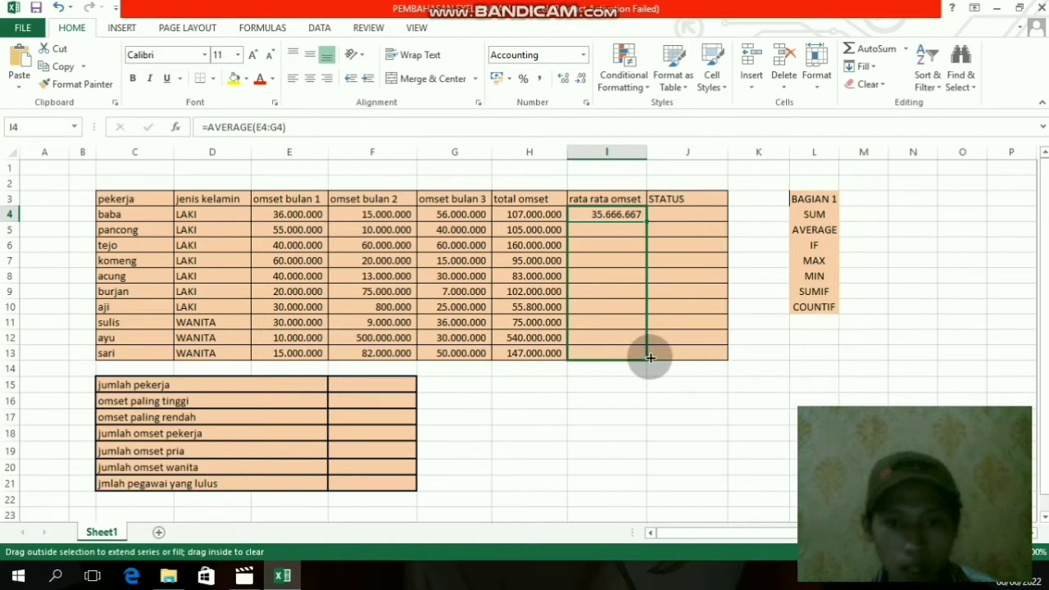
drag(650, 357, 649, 359)
click(639, 401)
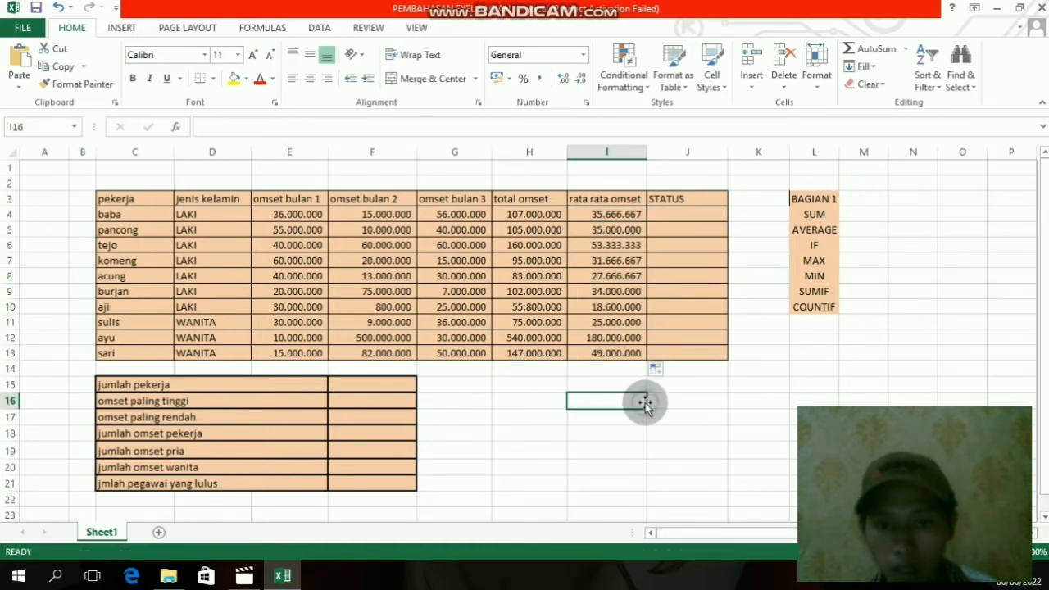
click(614, 216)
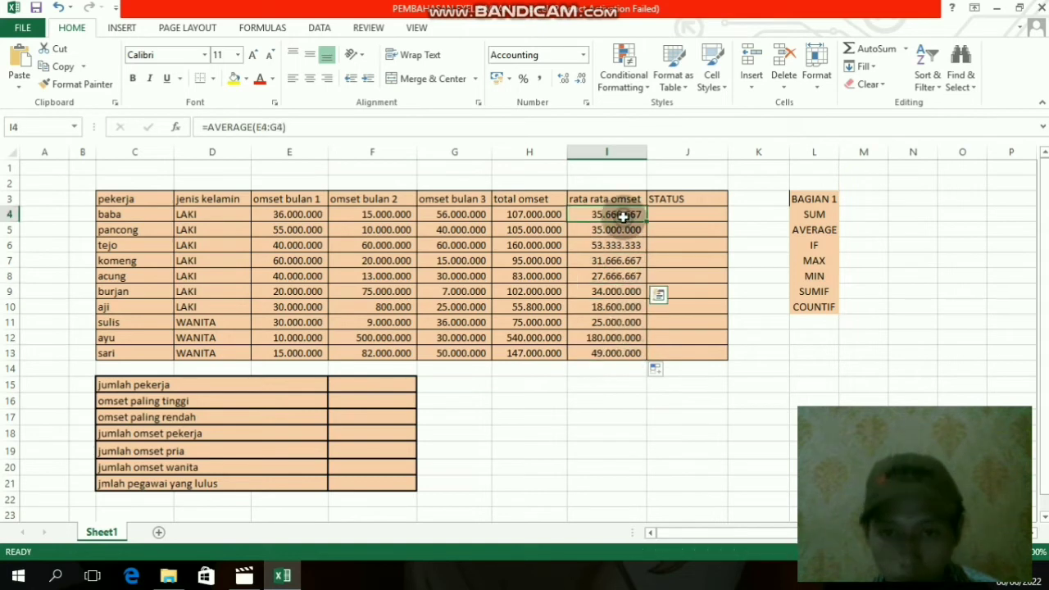
click(691, 217)
click(692, 201)
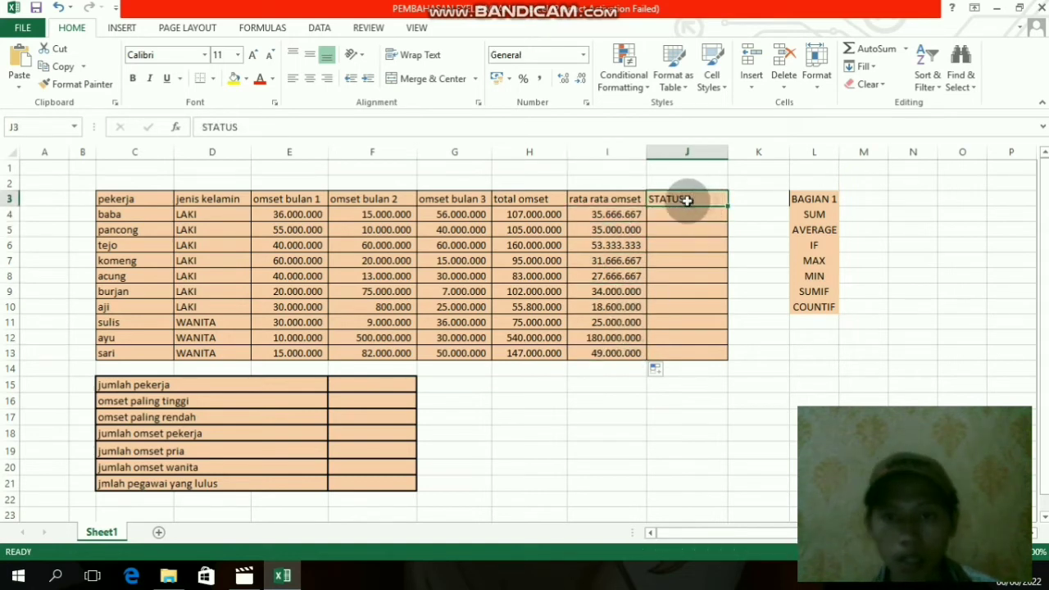
click(960, 293)
click(828, 246)
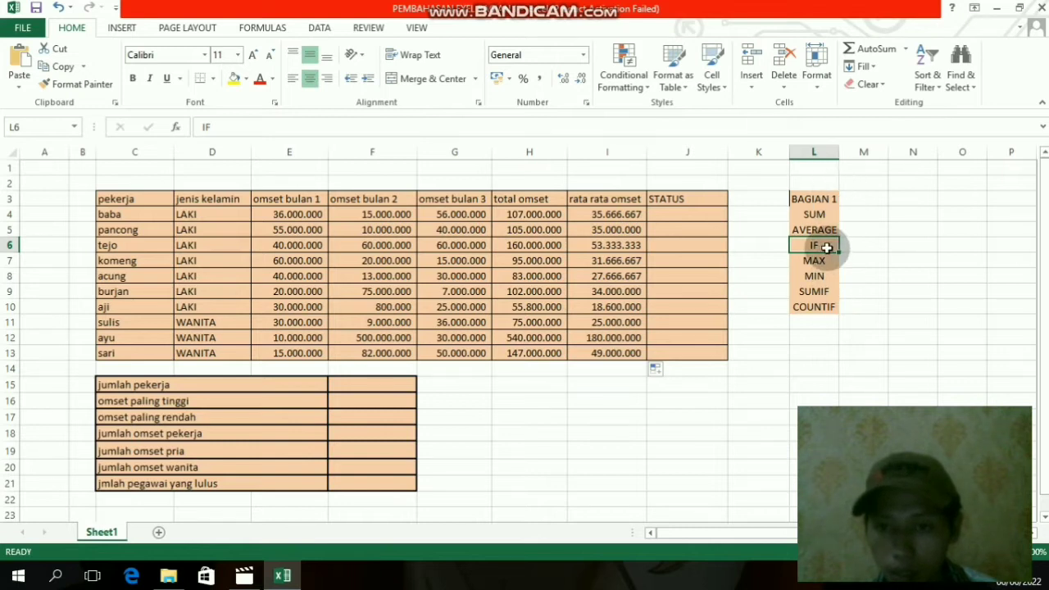
- Start an IF formula in J4 for the STATUS column that tests whether total omset H4 is greater than 100000000
click(668, 212)
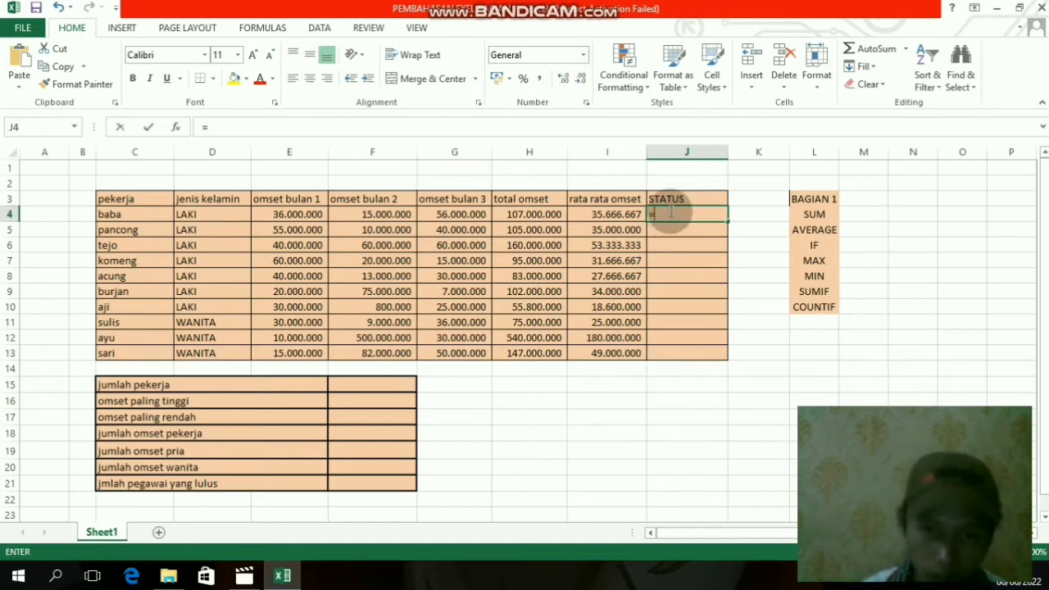
text(=)
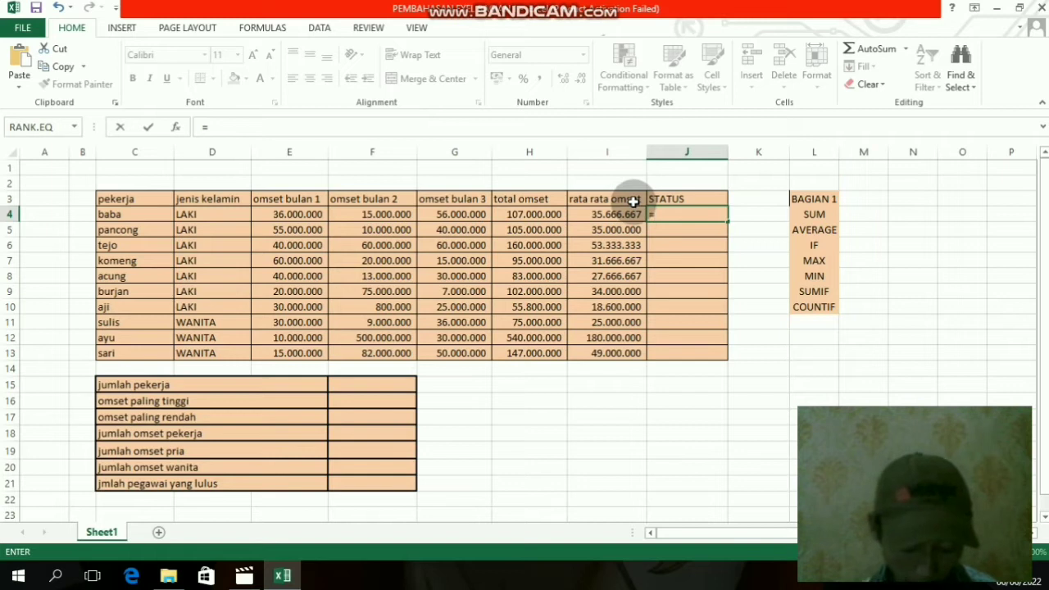
text(if)
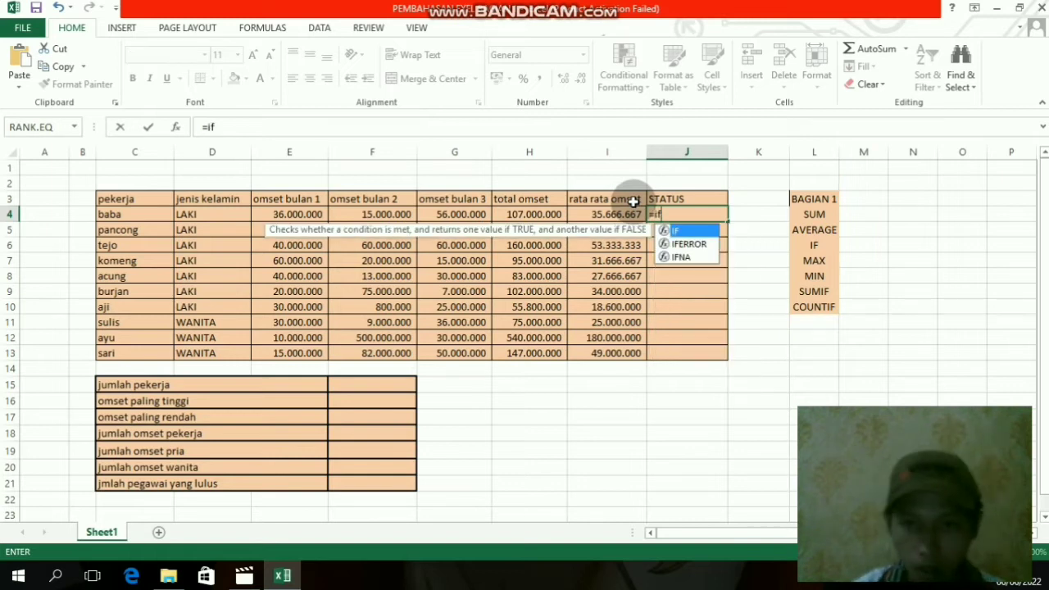
text(()
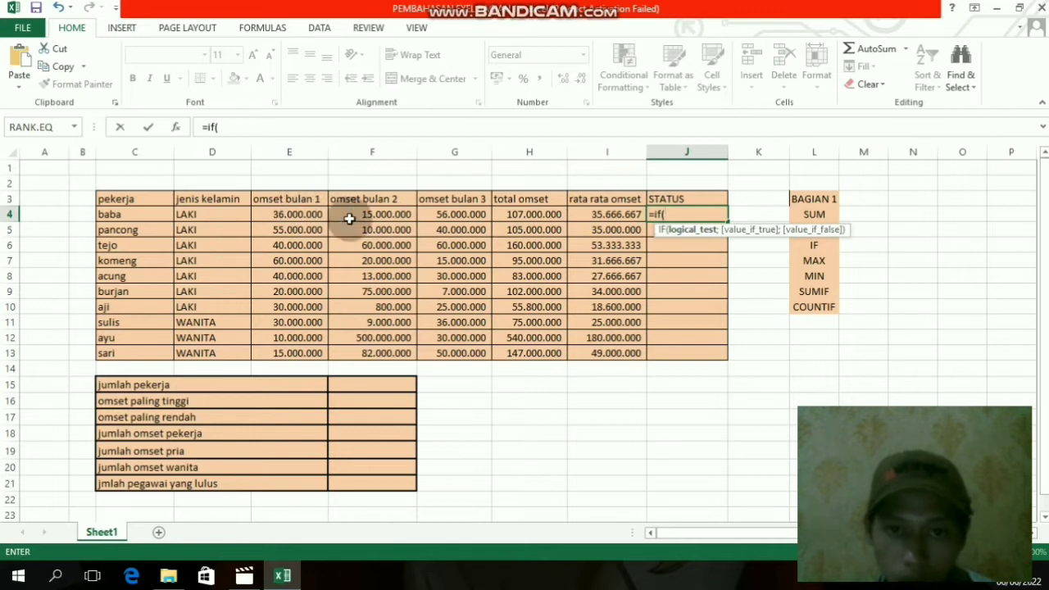
click(518, 214)
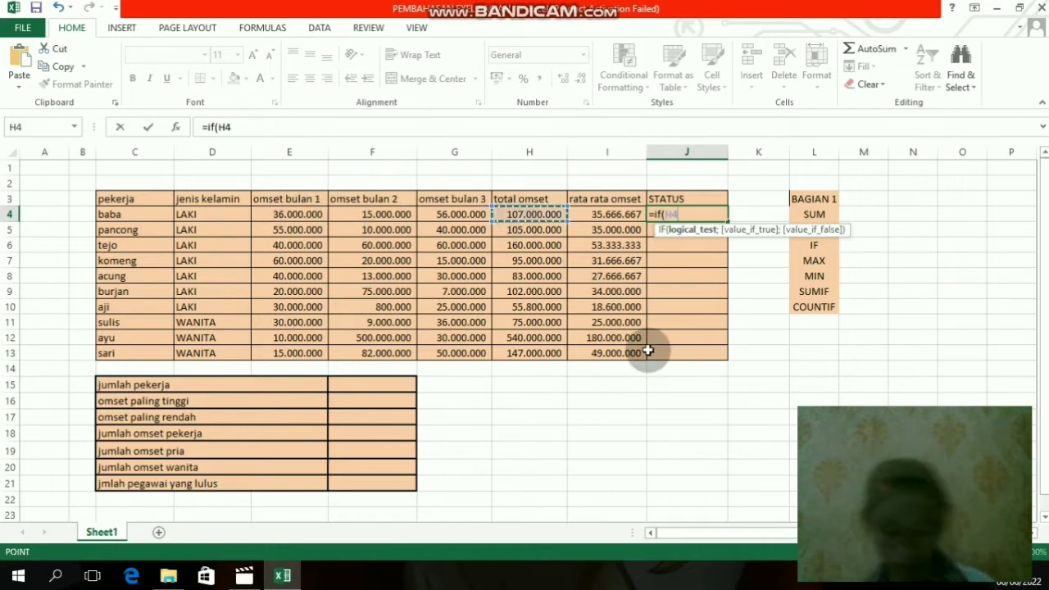
text(:)
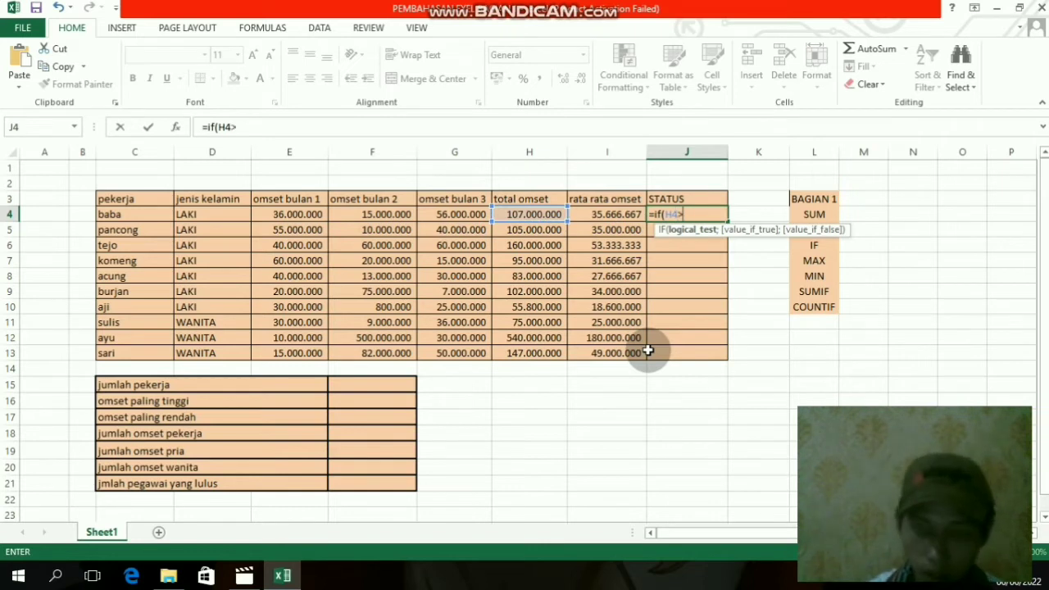
text(10)
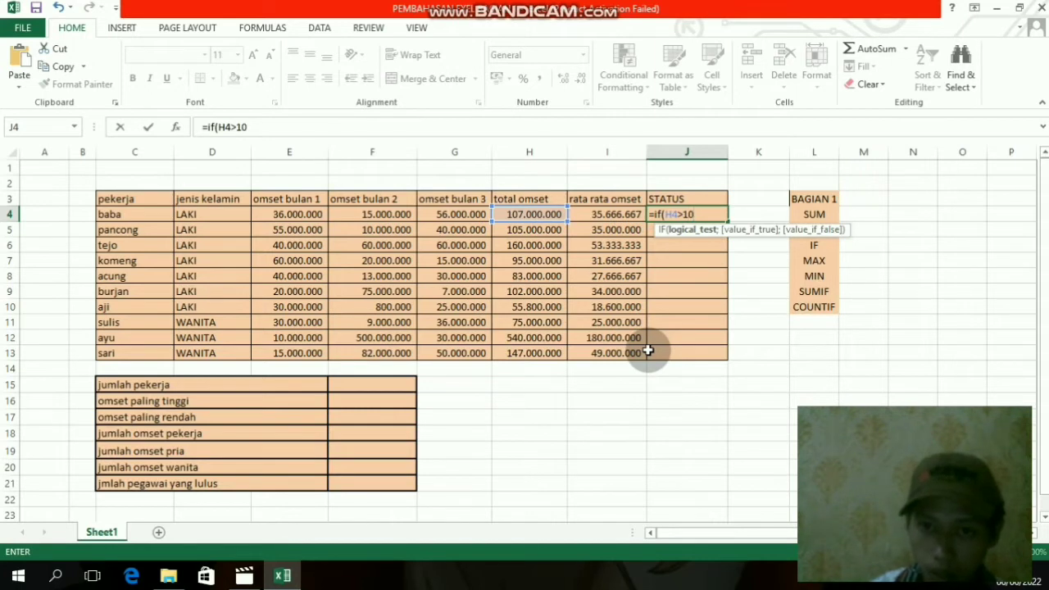
text(0000000)
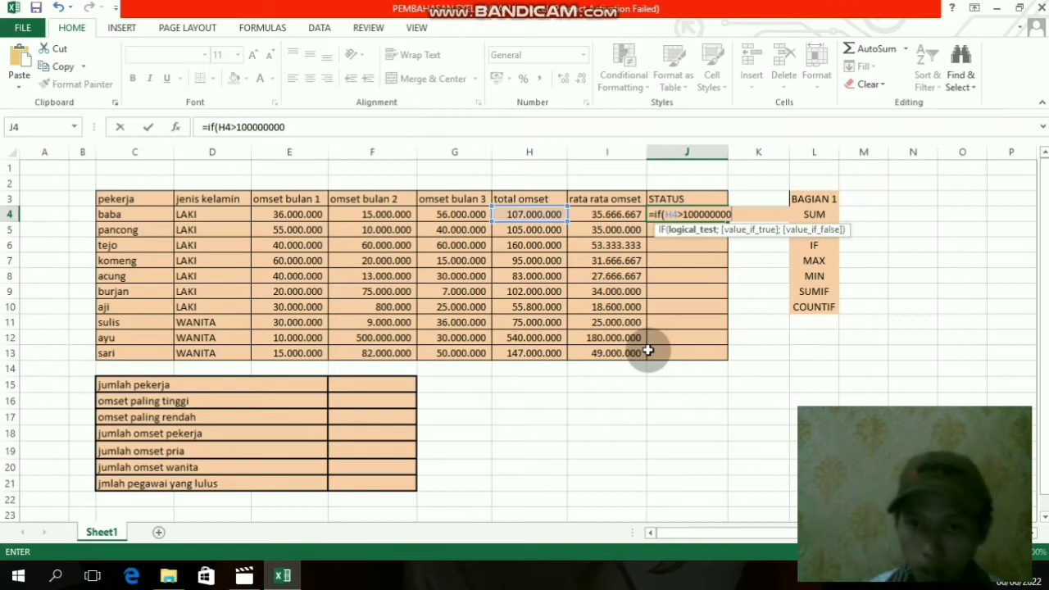
- Complete the J4 IF formula to return "LULUS" when the test is true and "GAGAL" when it is false
text(;)
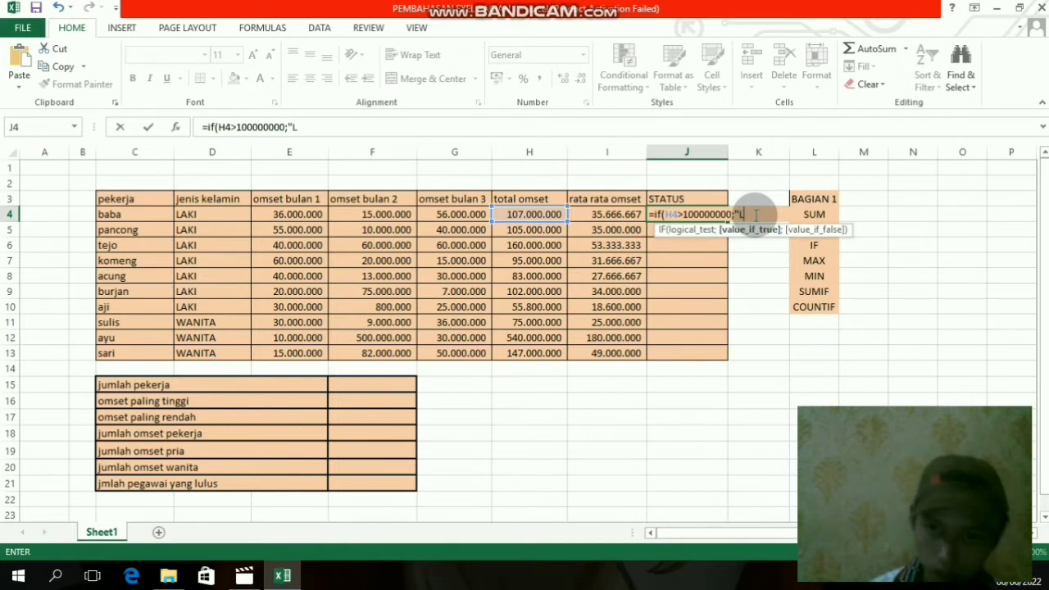
text(LUS)
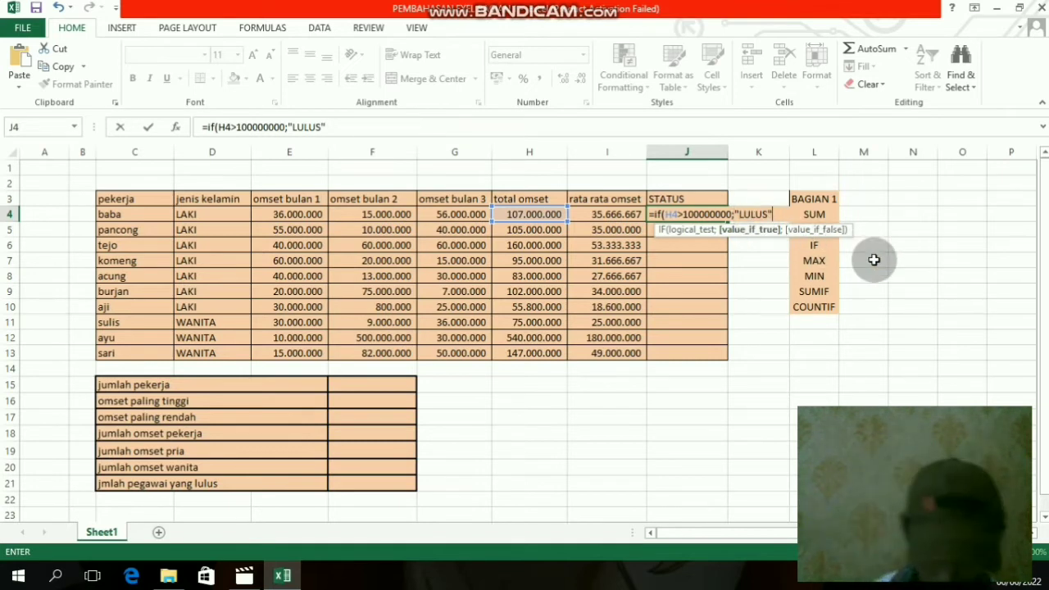
text(";)
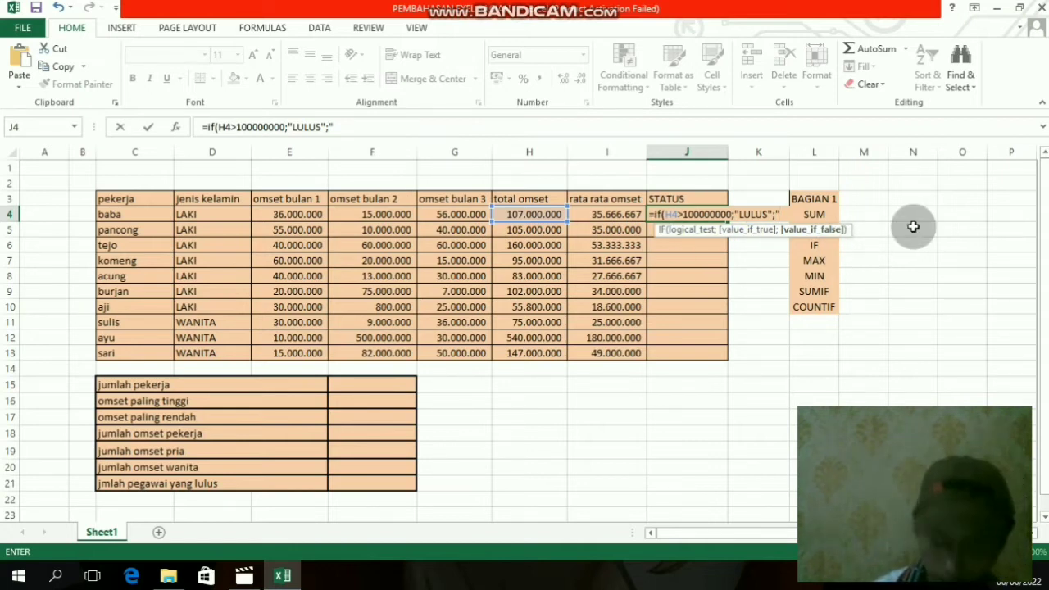
text(GAGA)
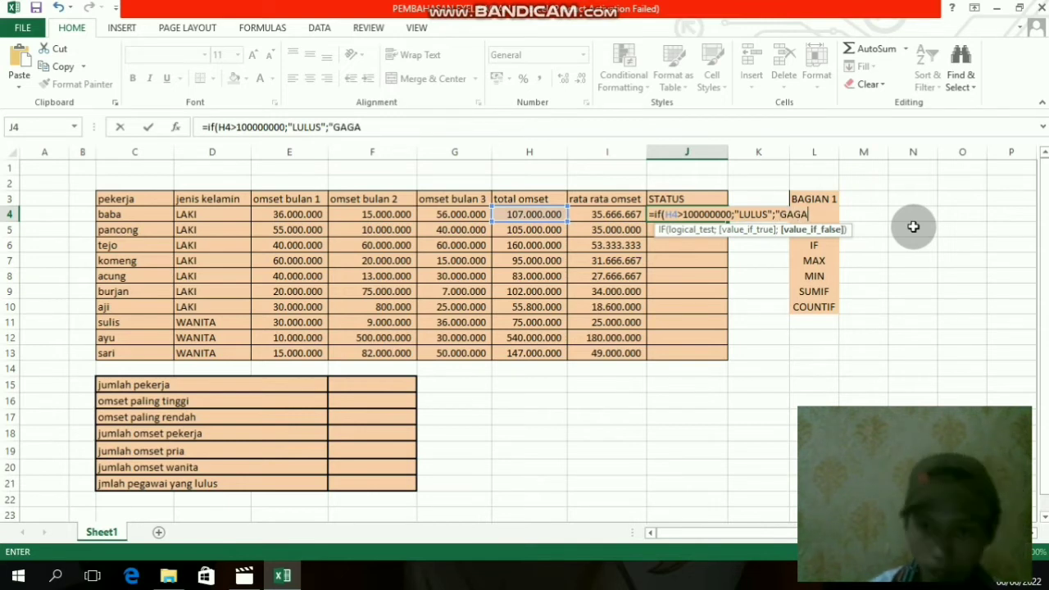
text(L")
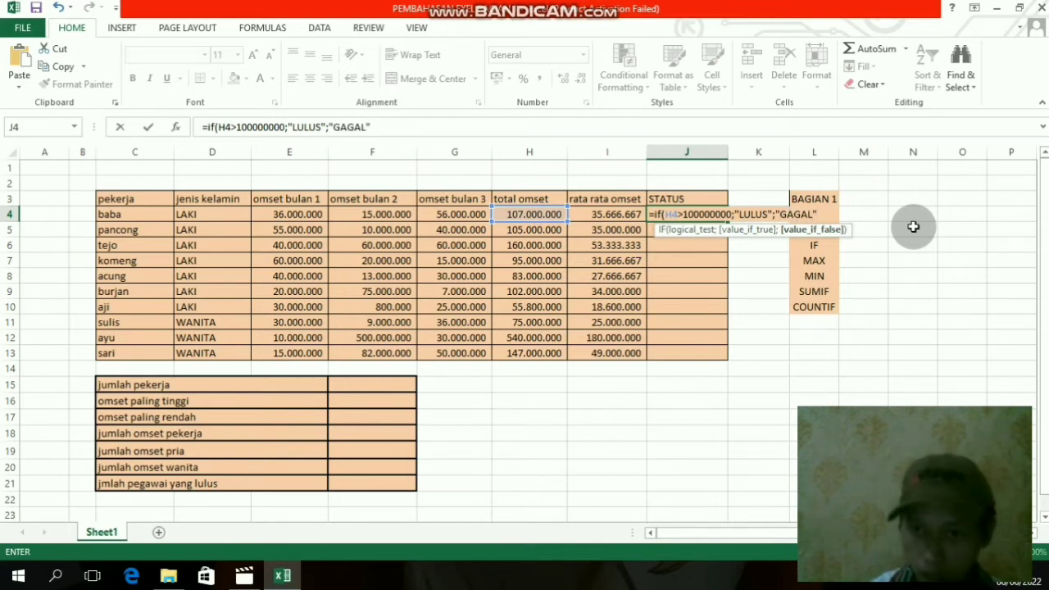
text())
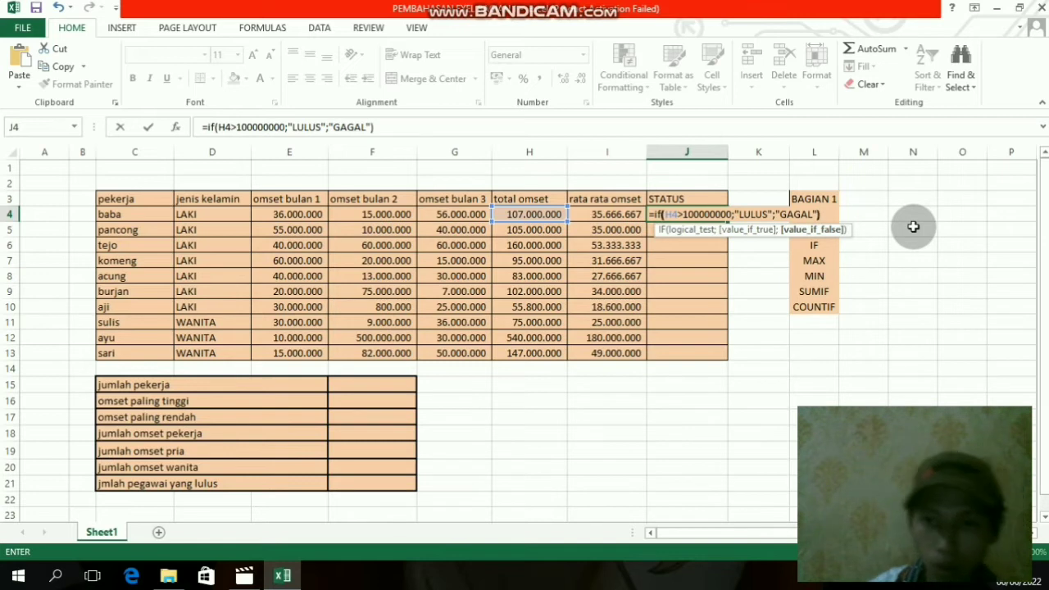
key(Return)
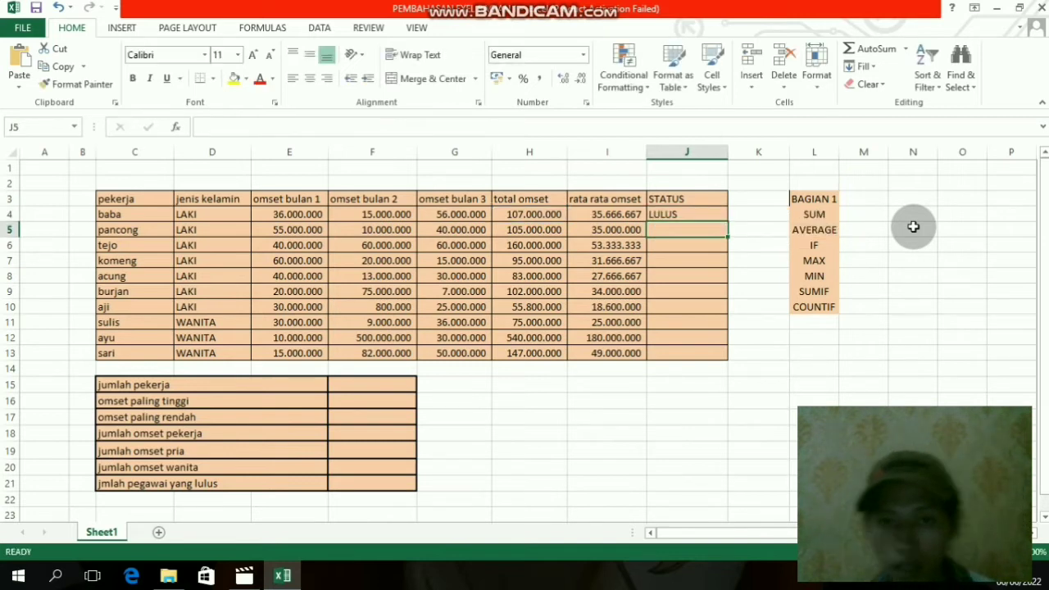
- Fill the STATUS formula from J4 down to J13 for all workers
click(670, 211)
click(685, 259)
click(678, 212)
click(697, 248)
click(687, 216)
click(693, 247)
click(681, 214)
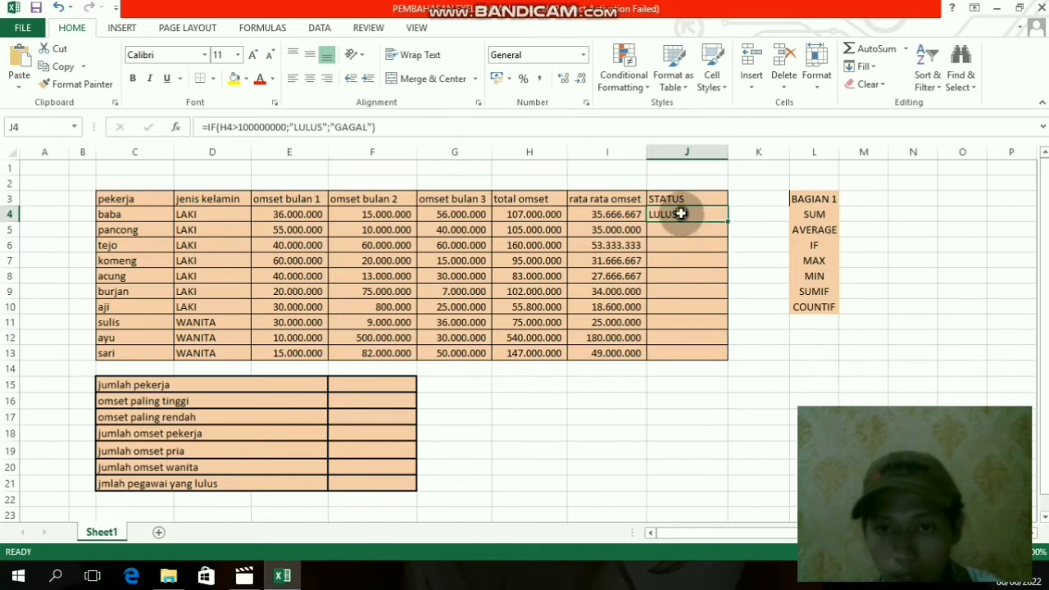
drag(727, 222, 731, 358)
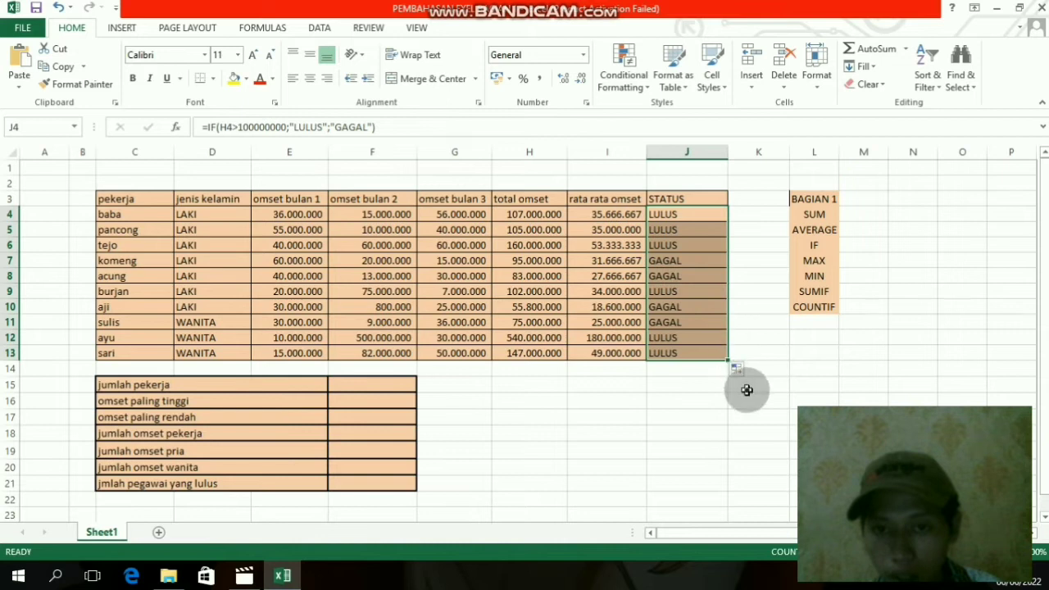
click(754, 306)
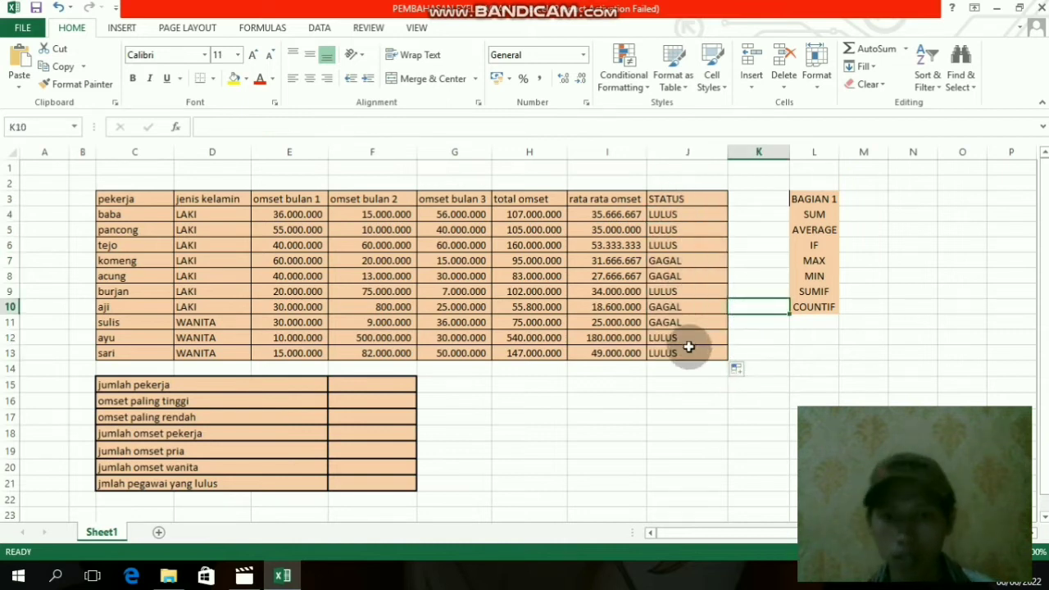
scroll(689, 348, down, 4)
scroll(689, 349, up, 4)
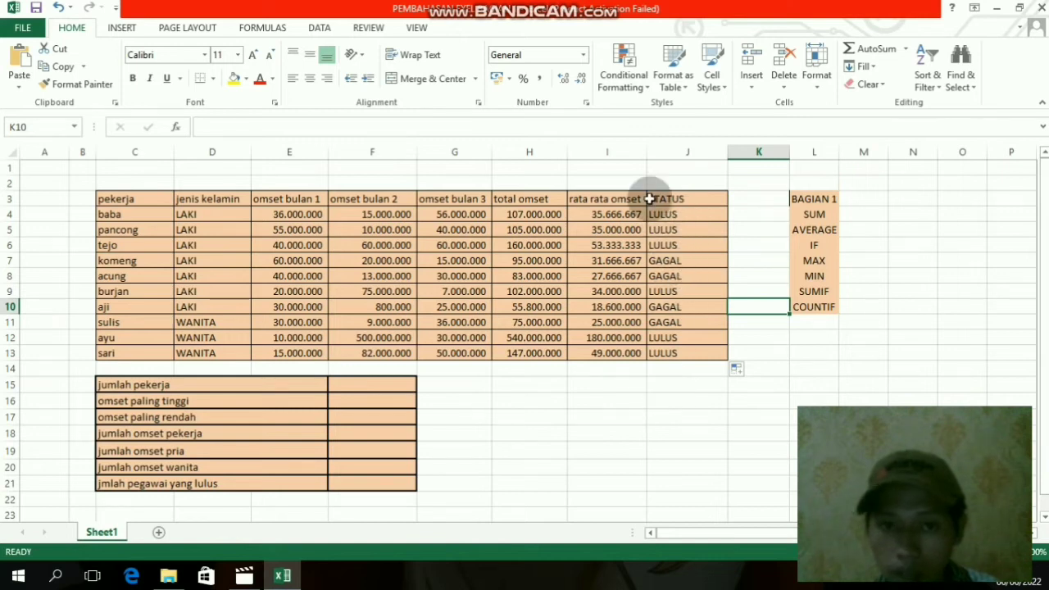
click(574, 417)
click(627, 387)
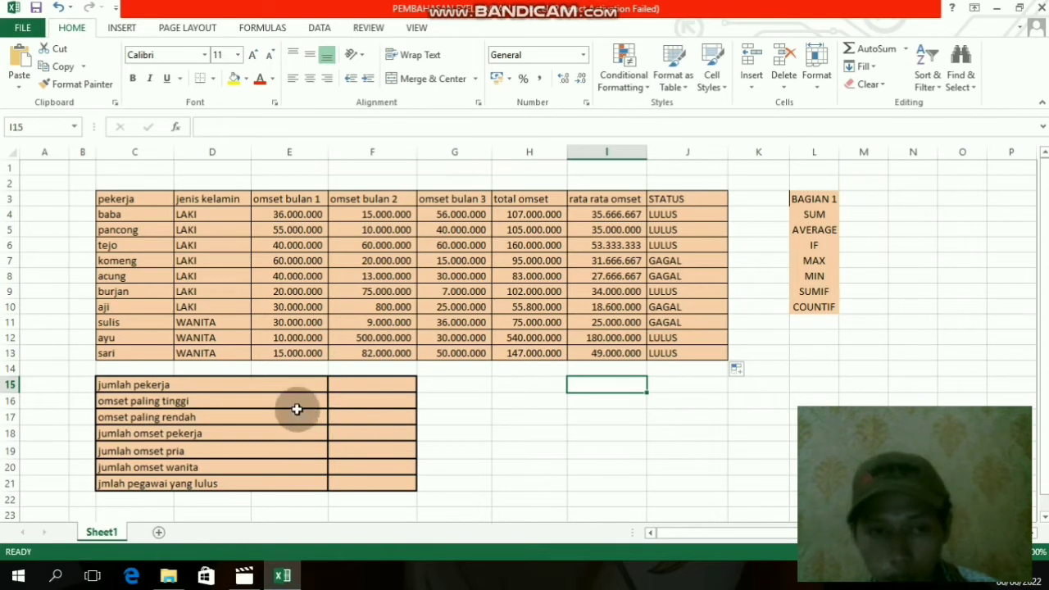
drag(135, 204, 390, 331)
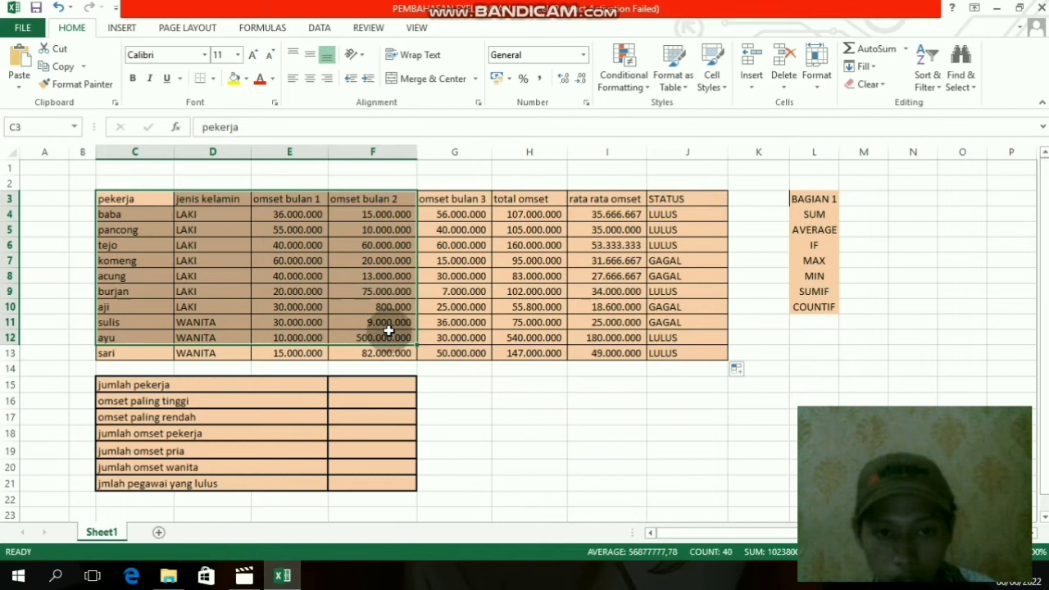
click(533, 450)
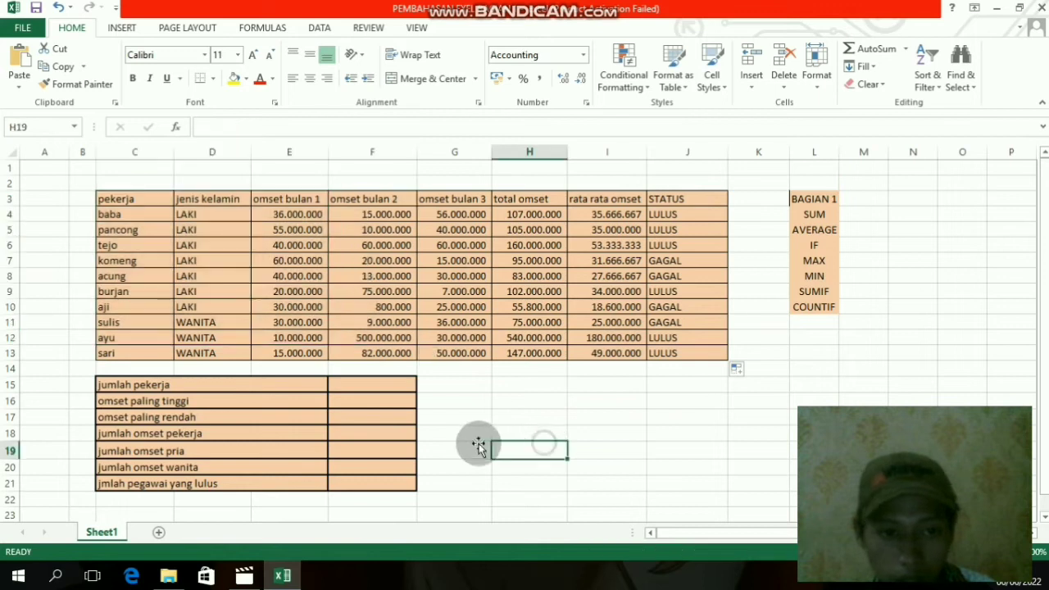
click(342, 432)
click(353, 418)
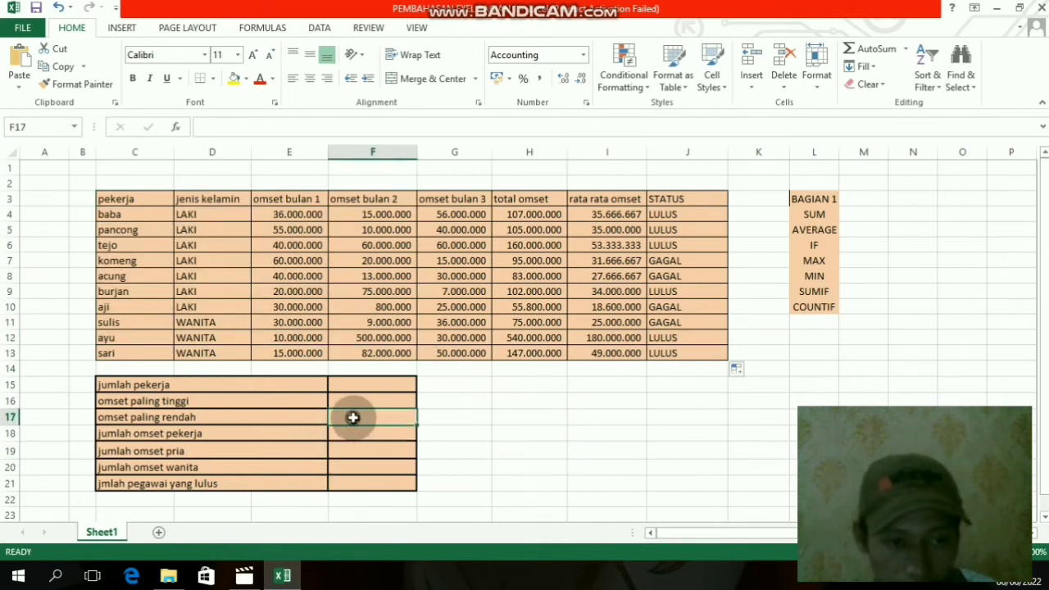
click(356, 435)
- Calculate the omset paling tinggi in F16 with a MAX formula over the total omset range H4:H13
click(356, 405)
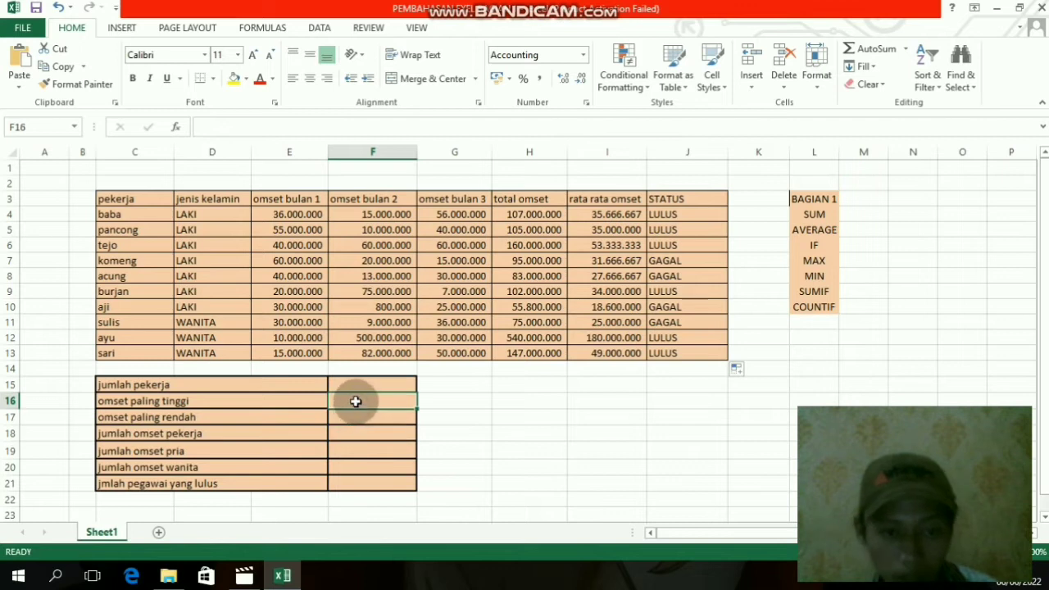
text(=)
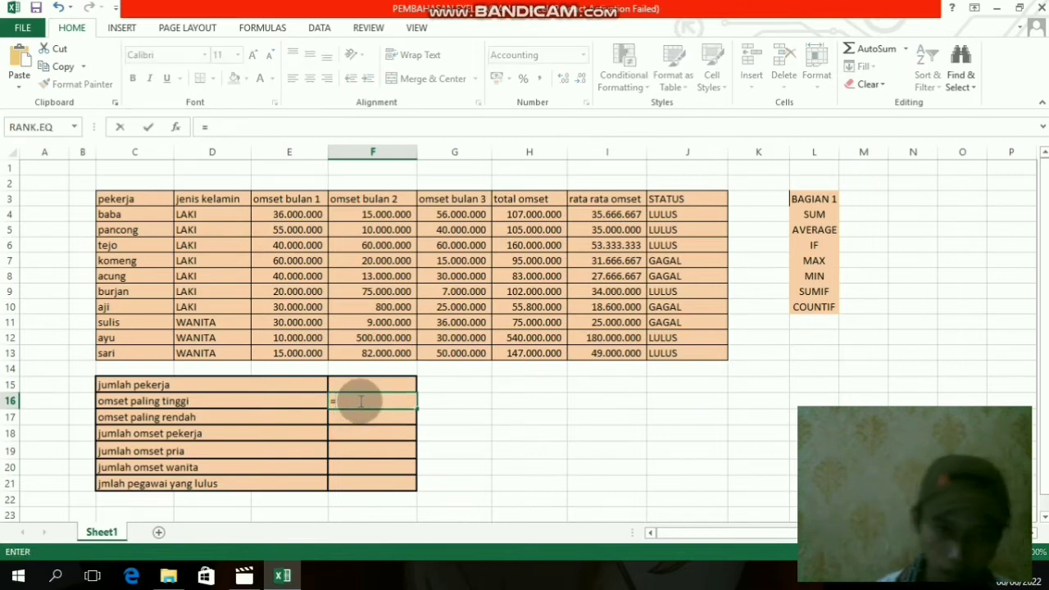
text(MAX)
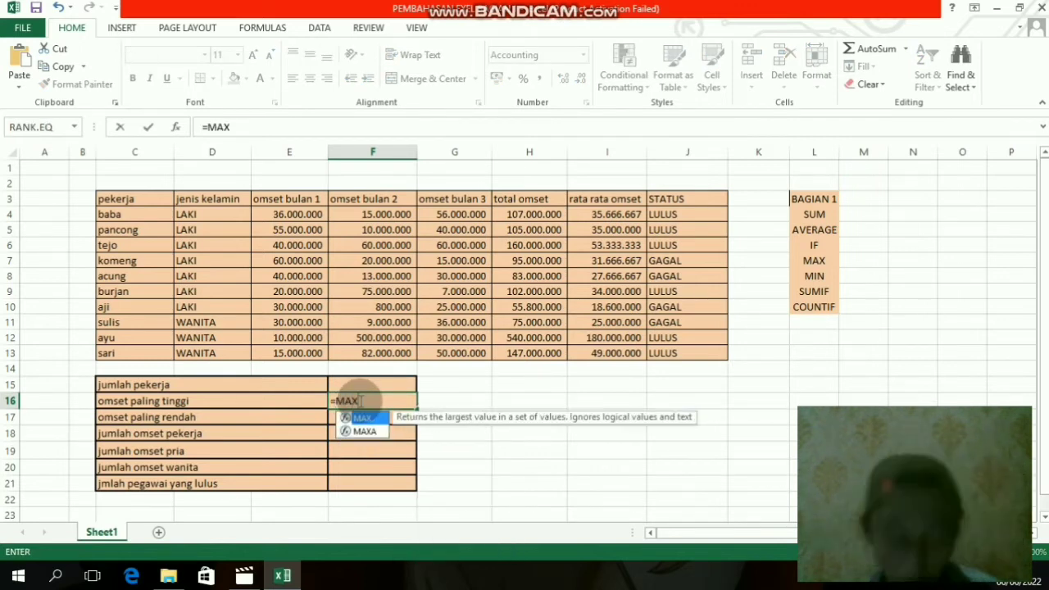
text(()
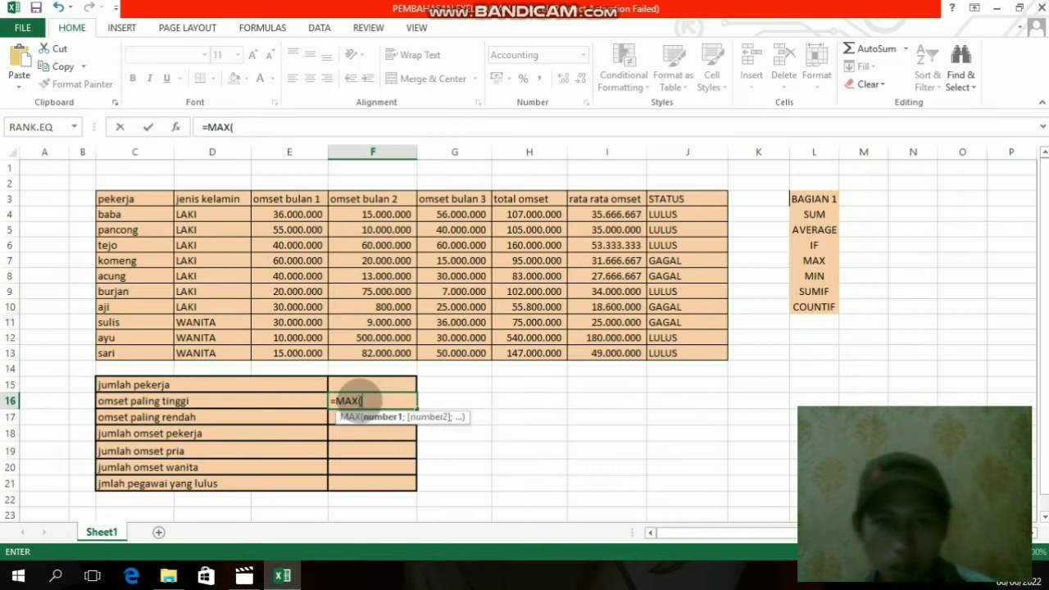
drag(517, 217, 534, 354)
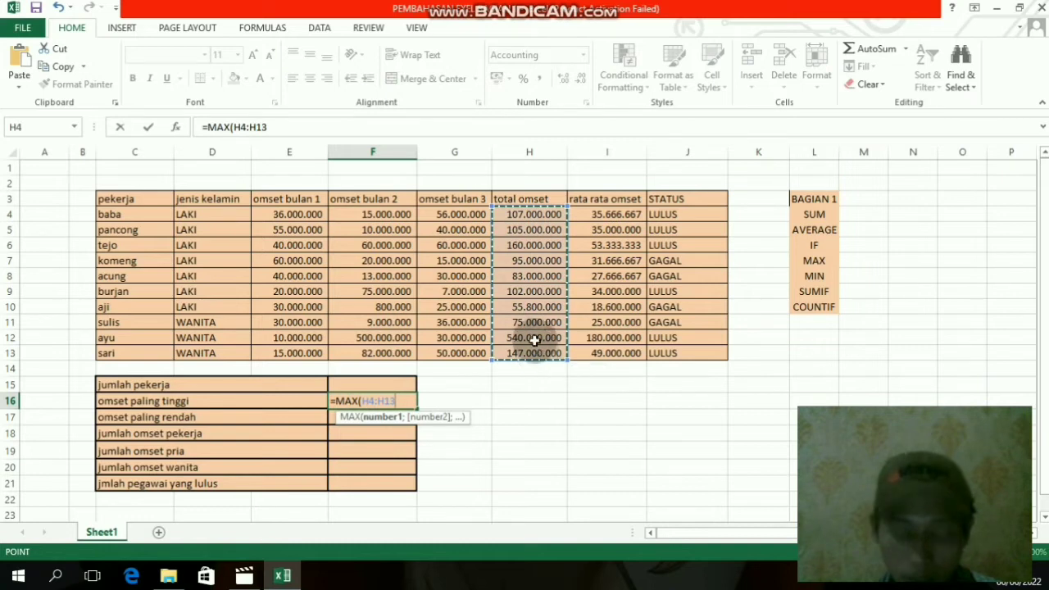
text())
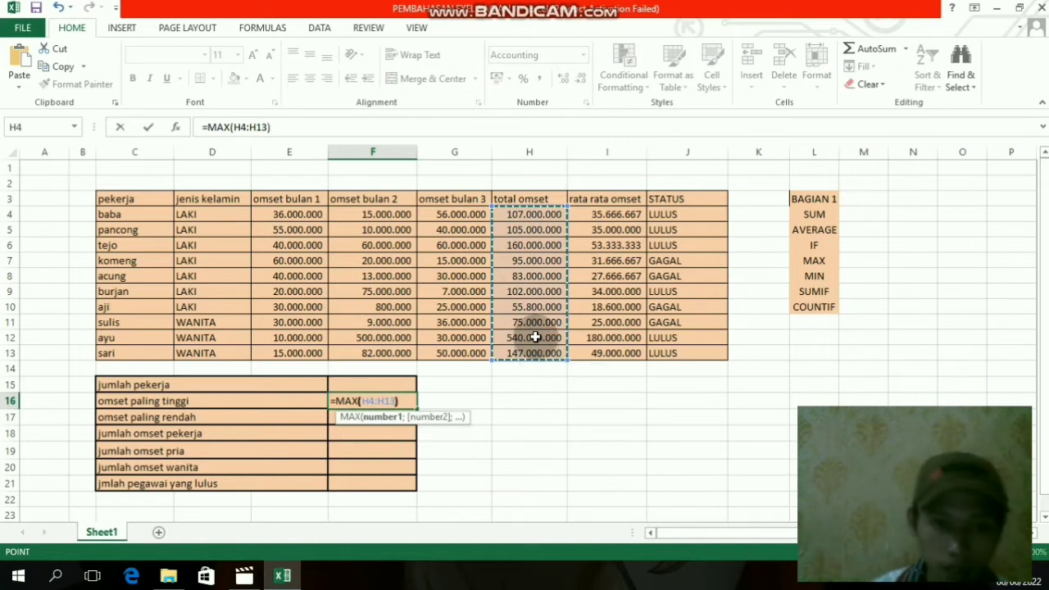
key(Return)
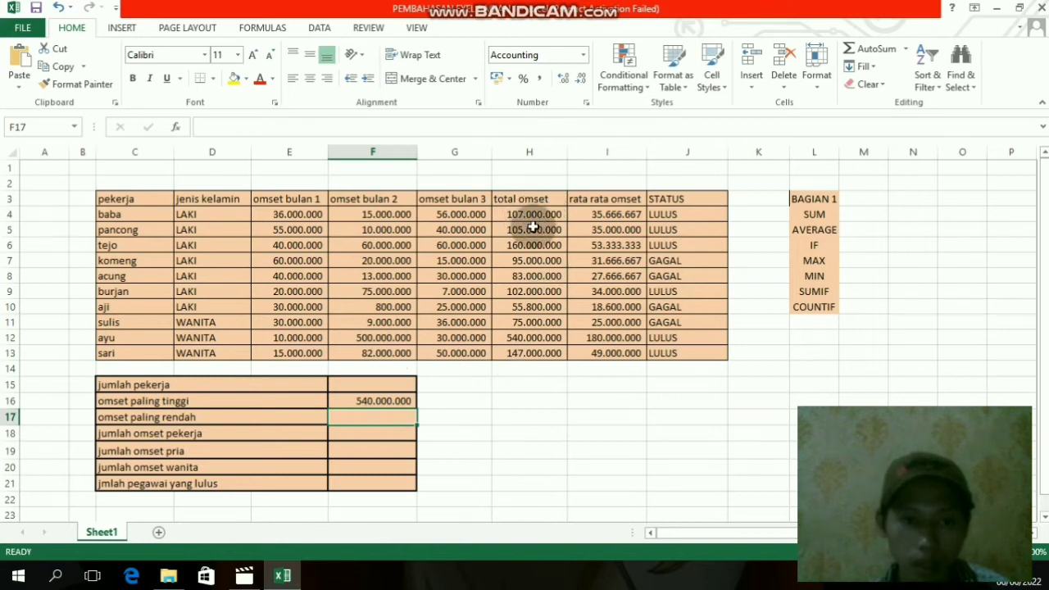
click(378, 401)
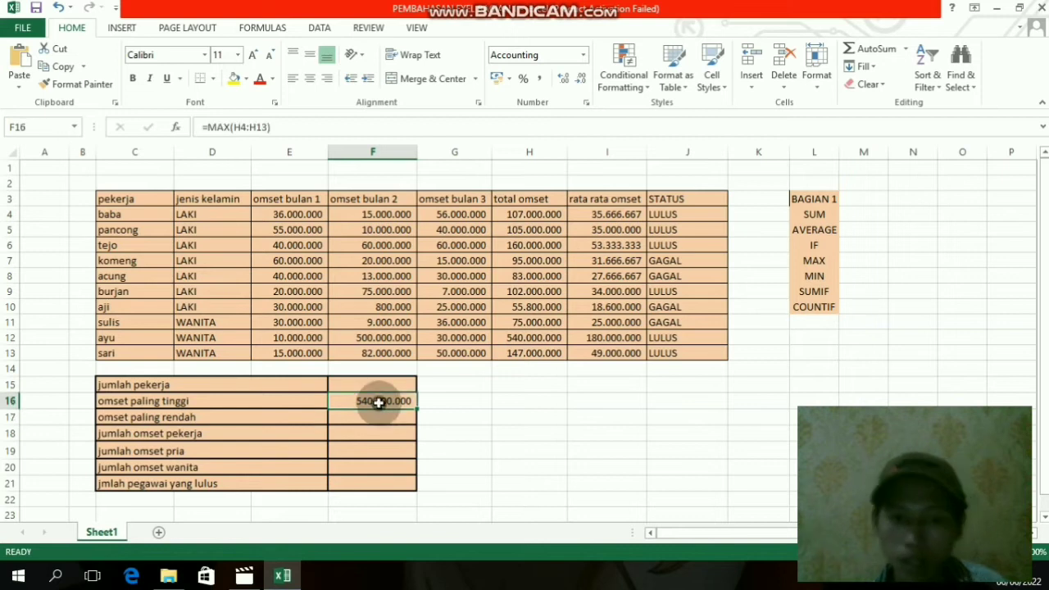
click(447, 400)
click(405, 399)
click(549, 399)
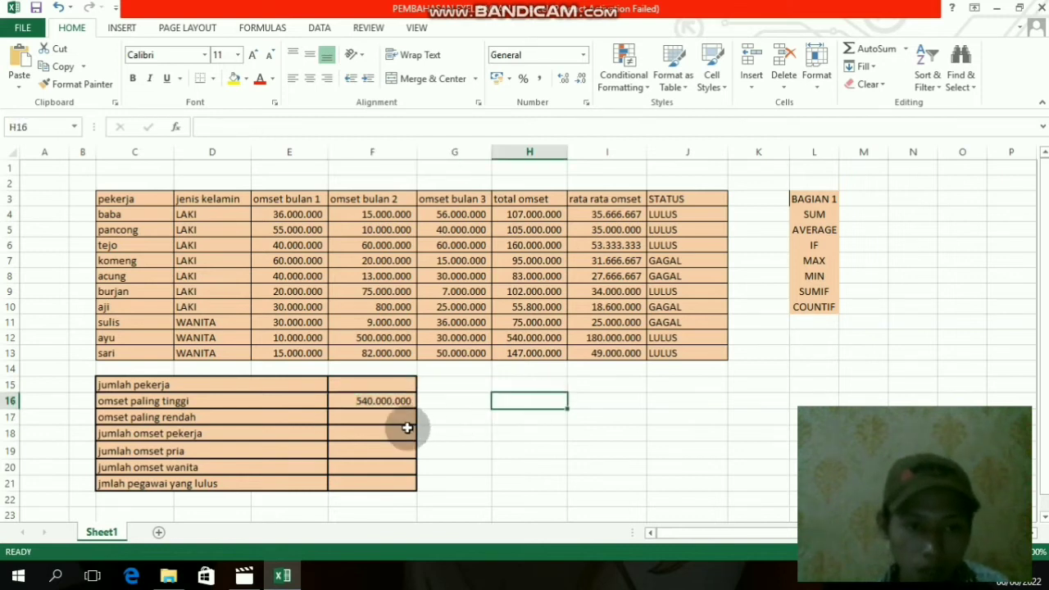
- Calculate the omset paling rendah in F17 with a MIN formula over the total omset range H4:H13
click(380, 417)
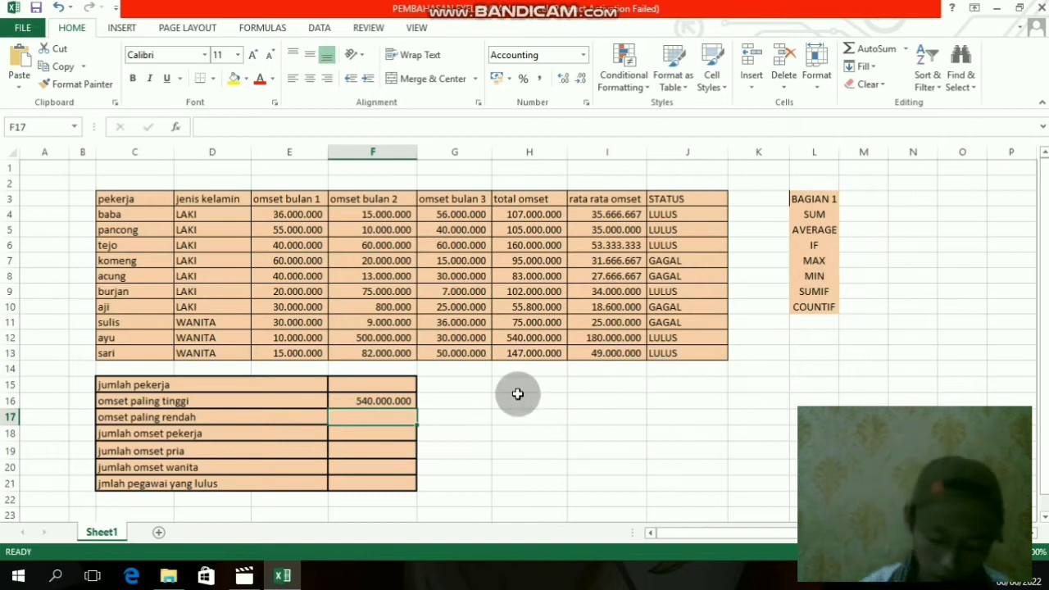
text(=)
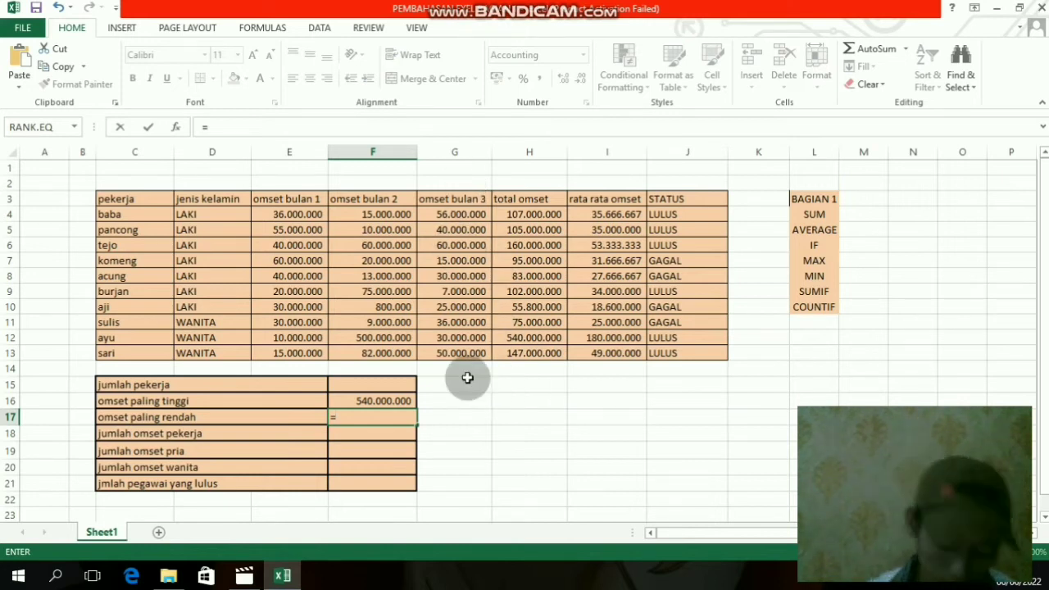
text(MIN)
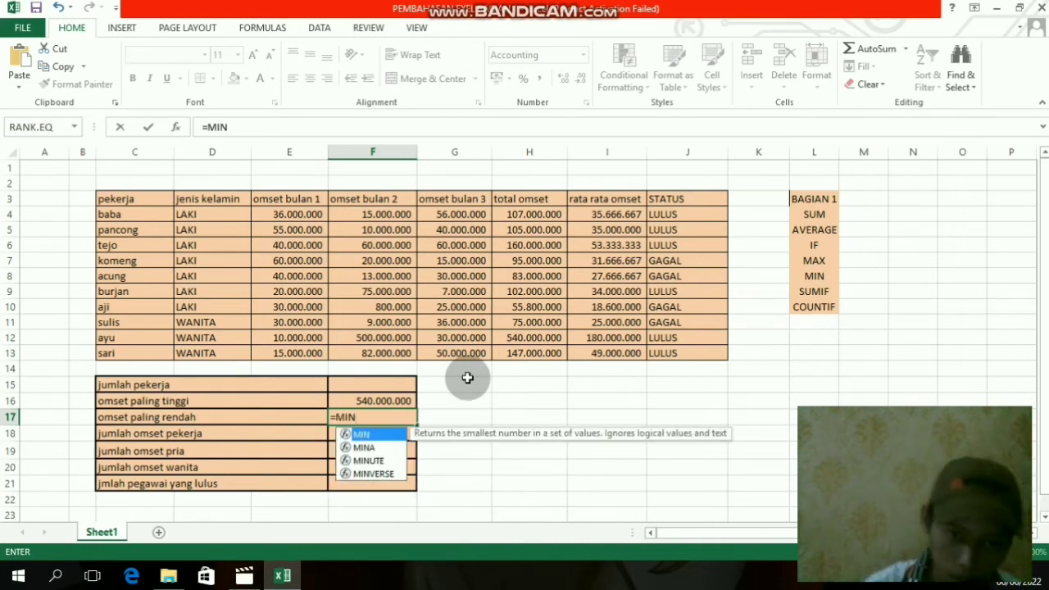
text(()
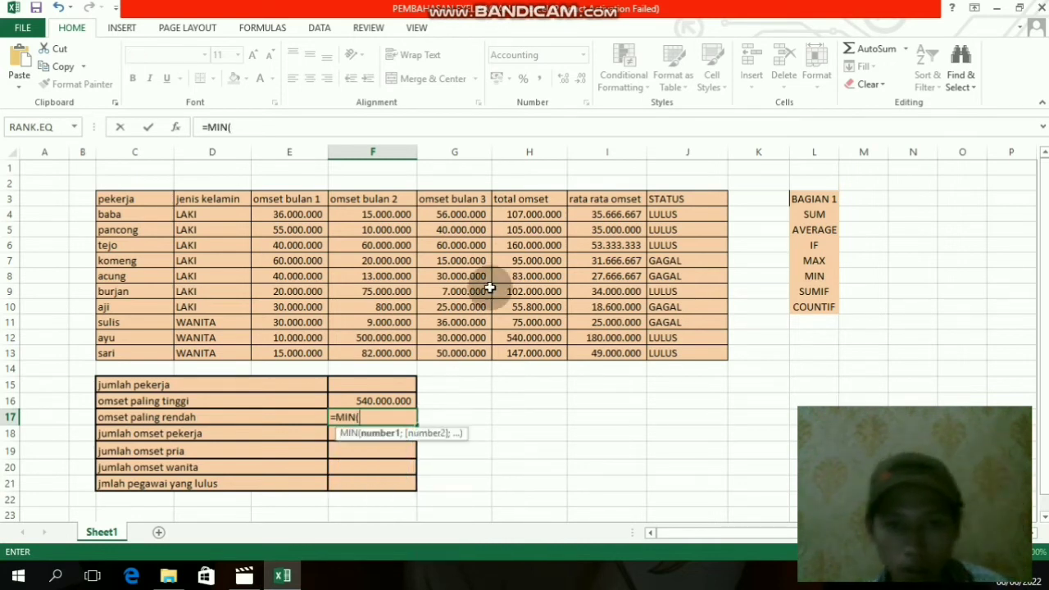
click(524, 214)
drag(524, 214, 528, 352)
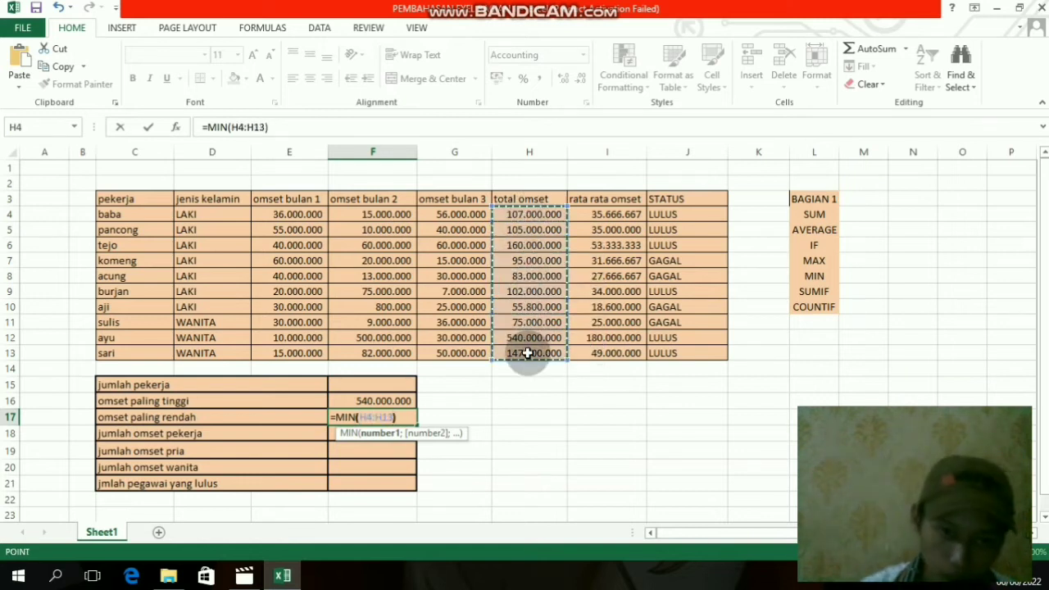
key(Return)
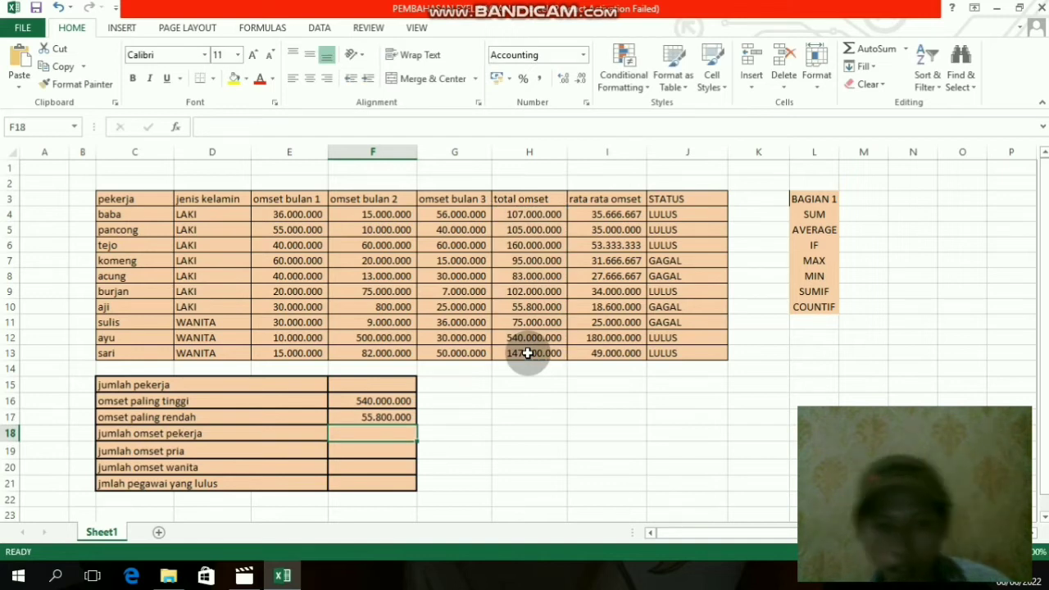
click(406, 416)
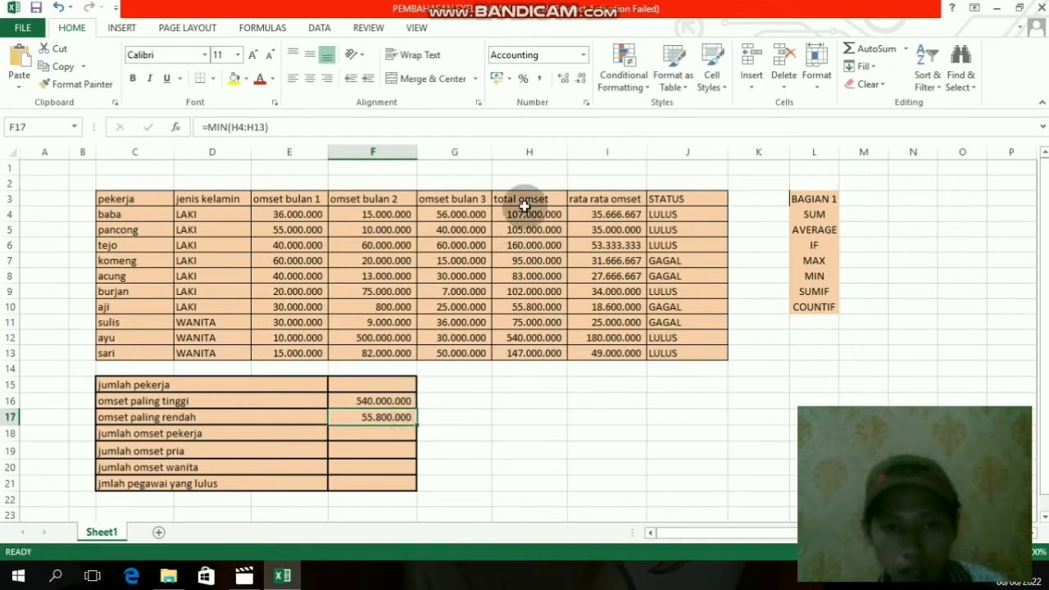
- Calculate the jumlah omset pekerja in F18 with a SUM formula over the total omset range H4:H13
click(373, 439)
click(499, 462)
click(352, 432)
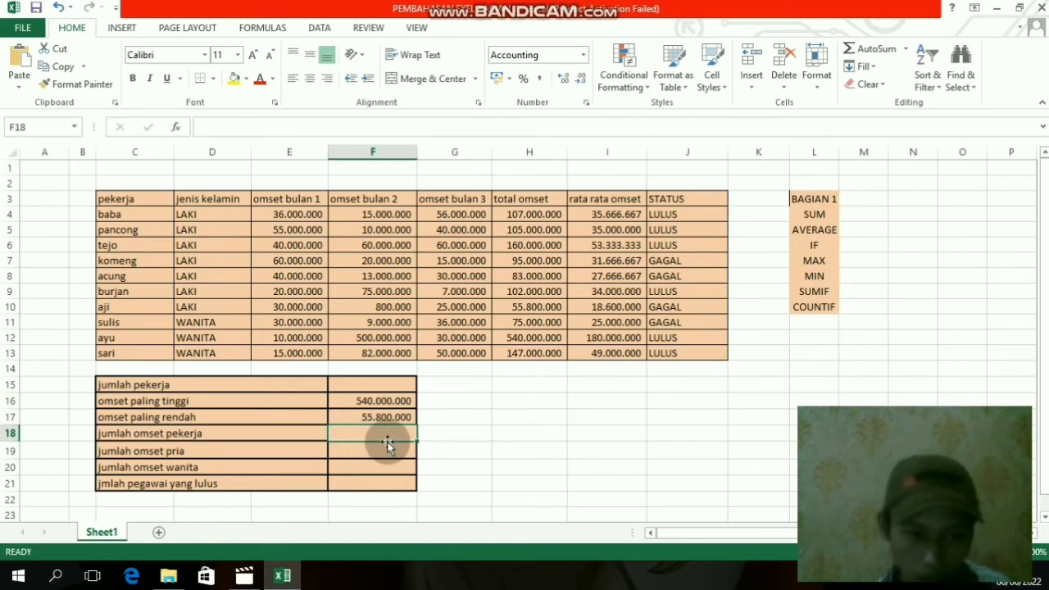
text(=)
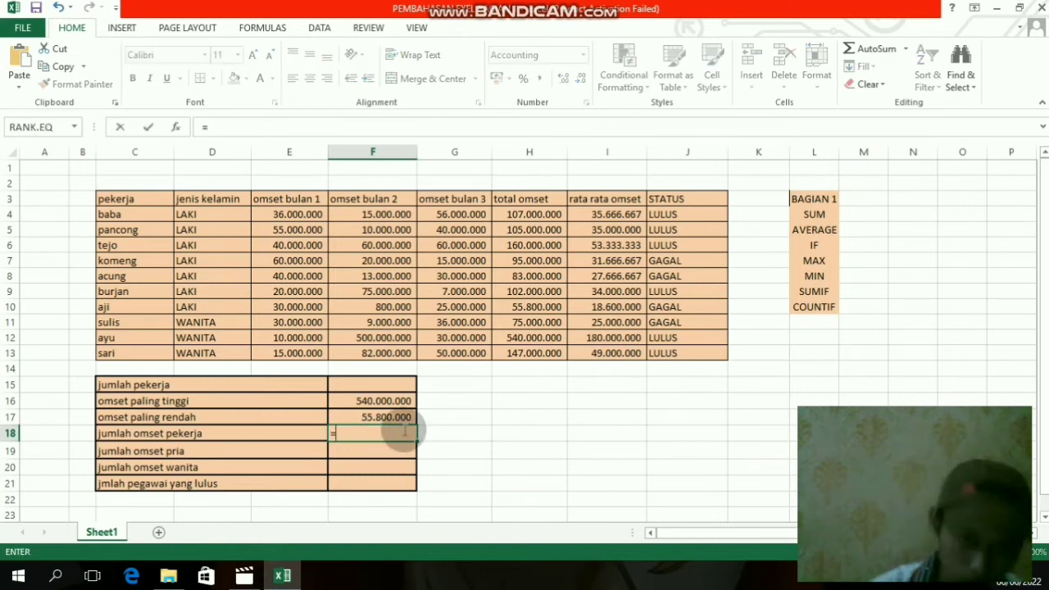
text(SU)
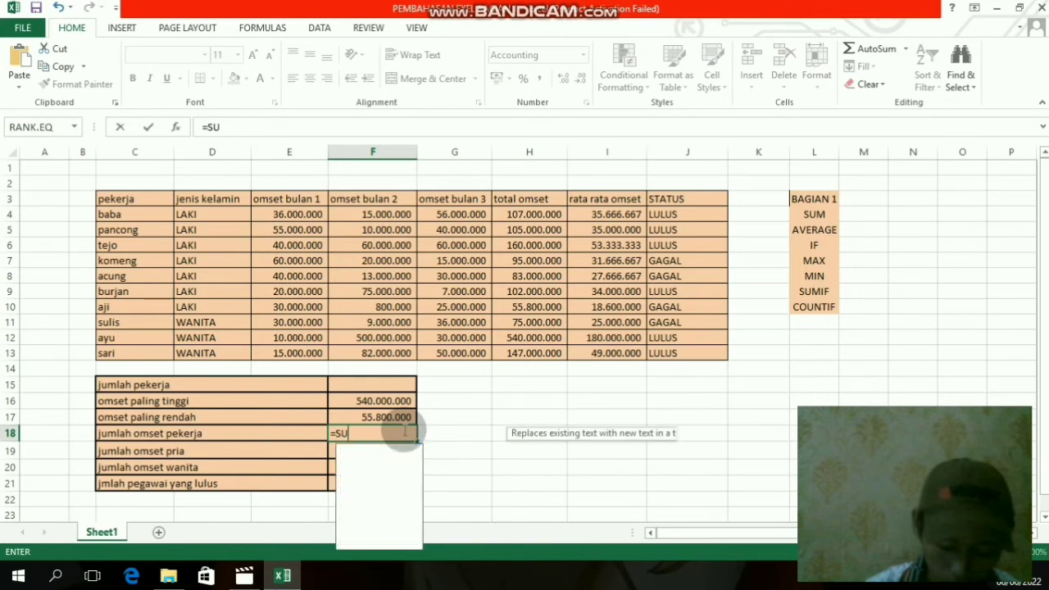
text(M()
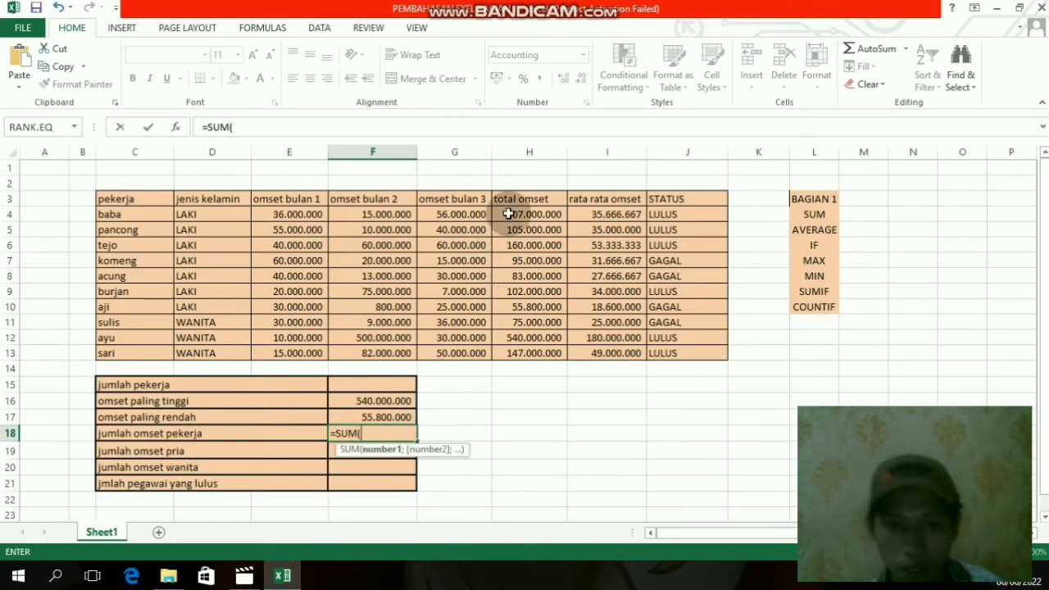
drag(516, 217, 521, 365)
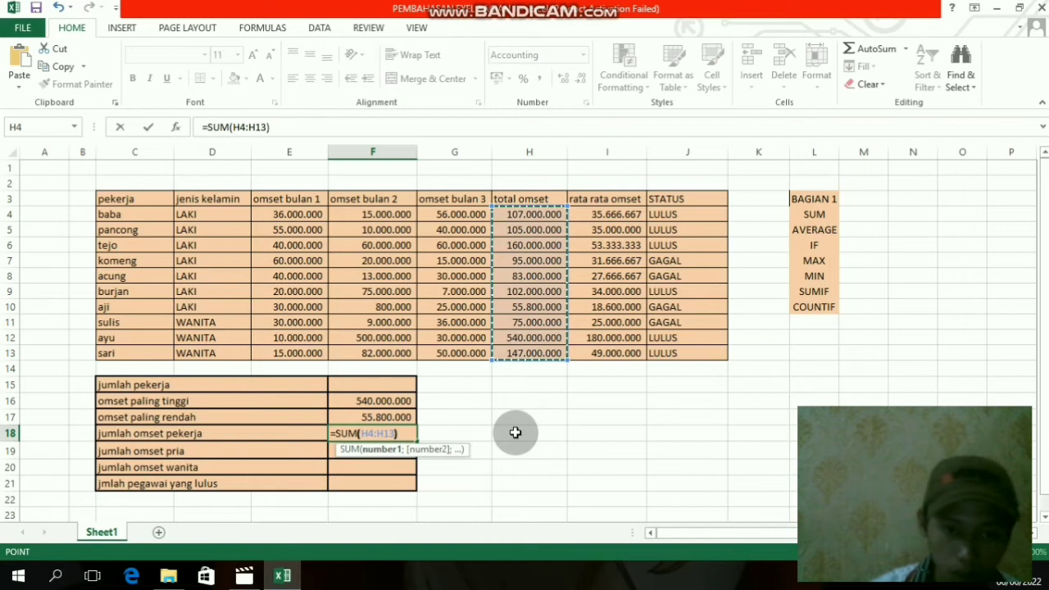
text())
key(Return)
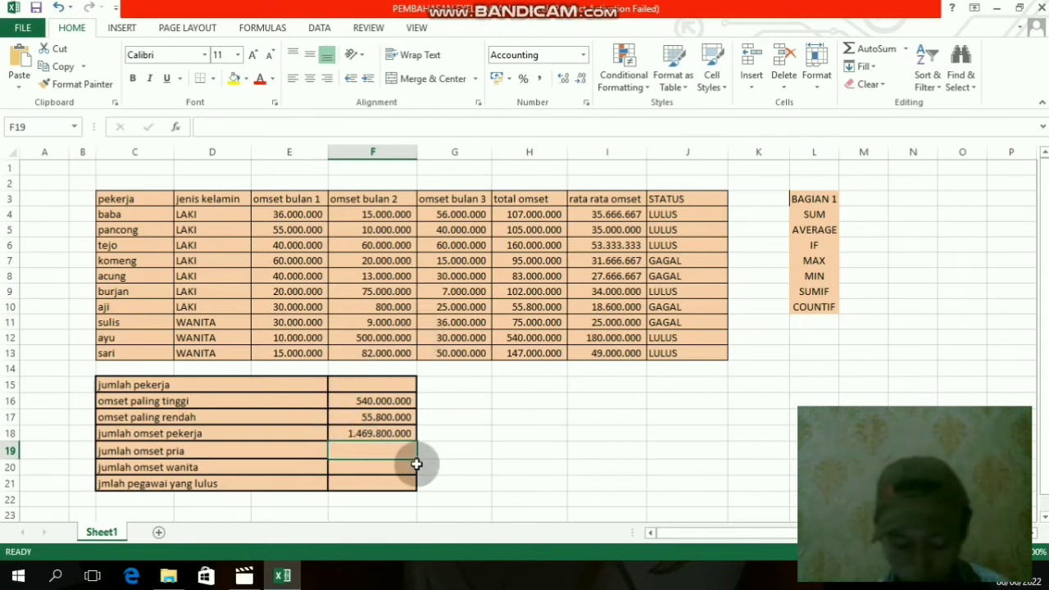
- Start a SUMIF formula in F19 for jumlah omset pria, using the jenis kelamin cells D4:D13 as the range
text(=)
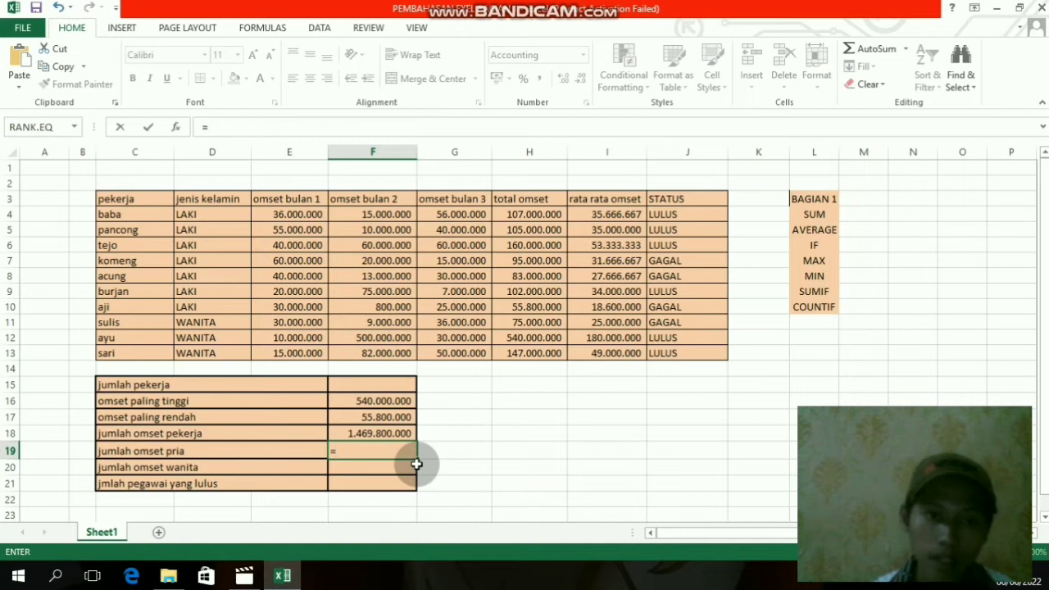
text(SU)
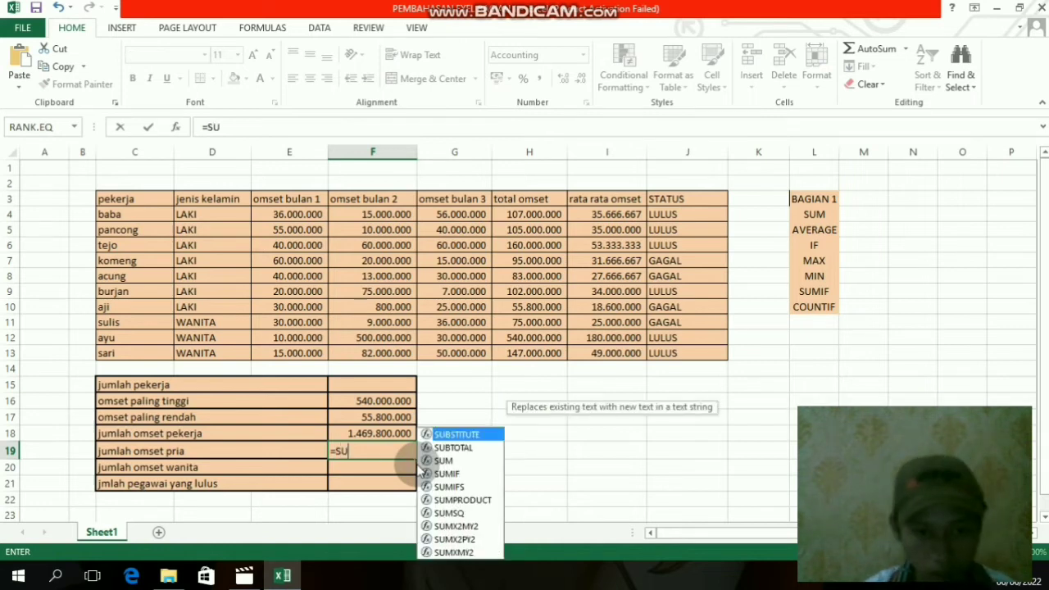
text(MIF)
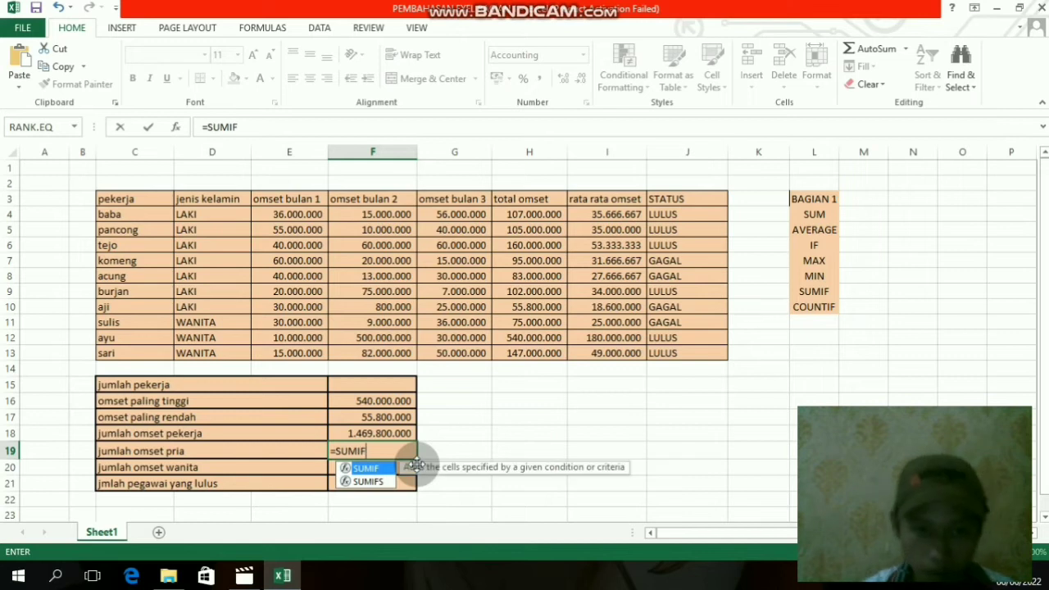
text(()
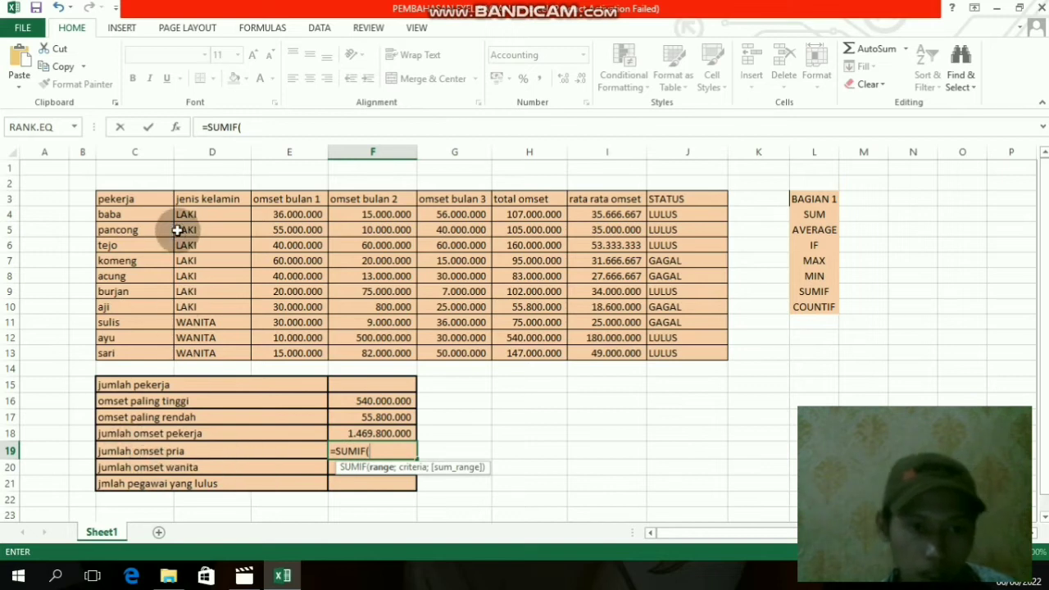
drag(198, 212, 217, 351)
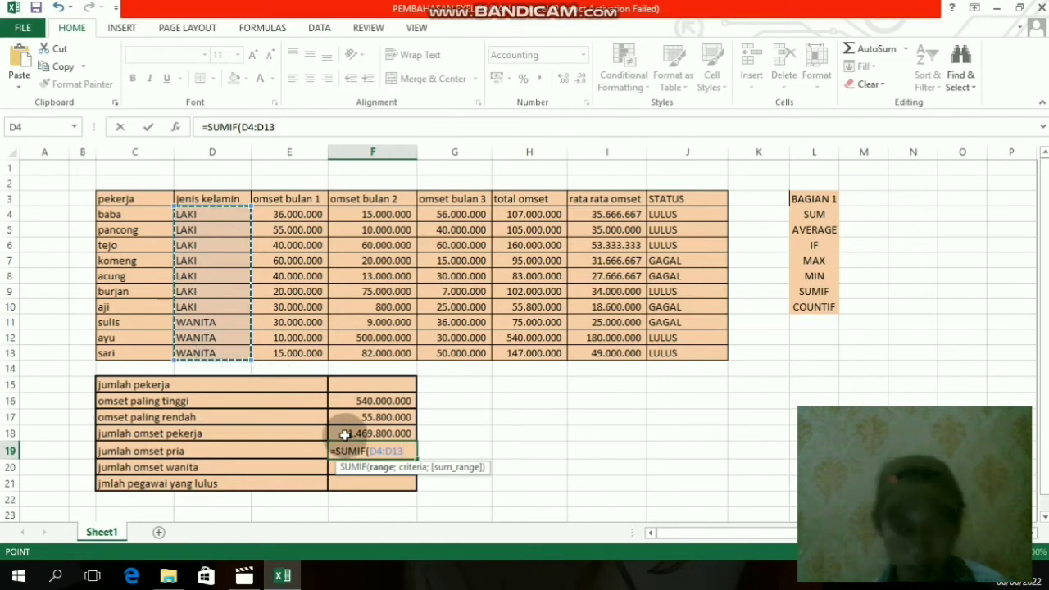
text(;)
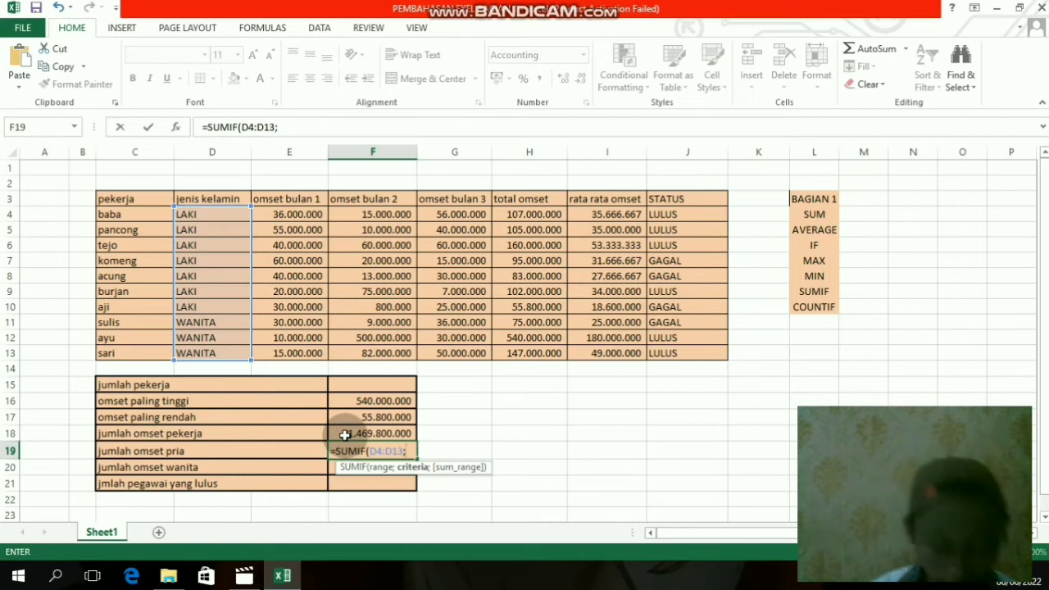
- Complete the F19 SUMIF formula with "LAKI" as the criteria and total omset H4:H13 as the sum range
text(LA)
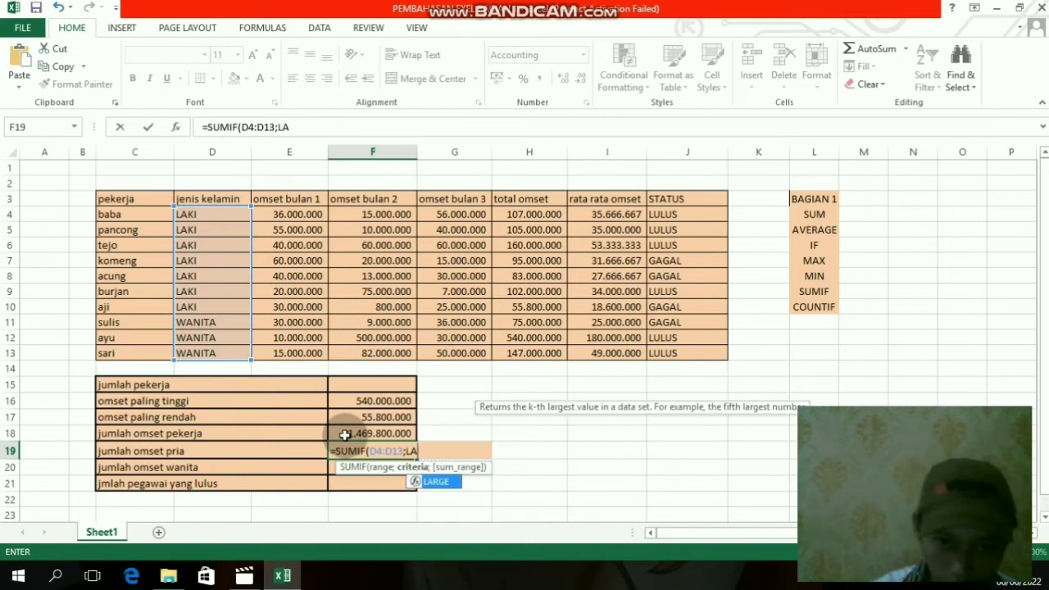
key(BackSpace)
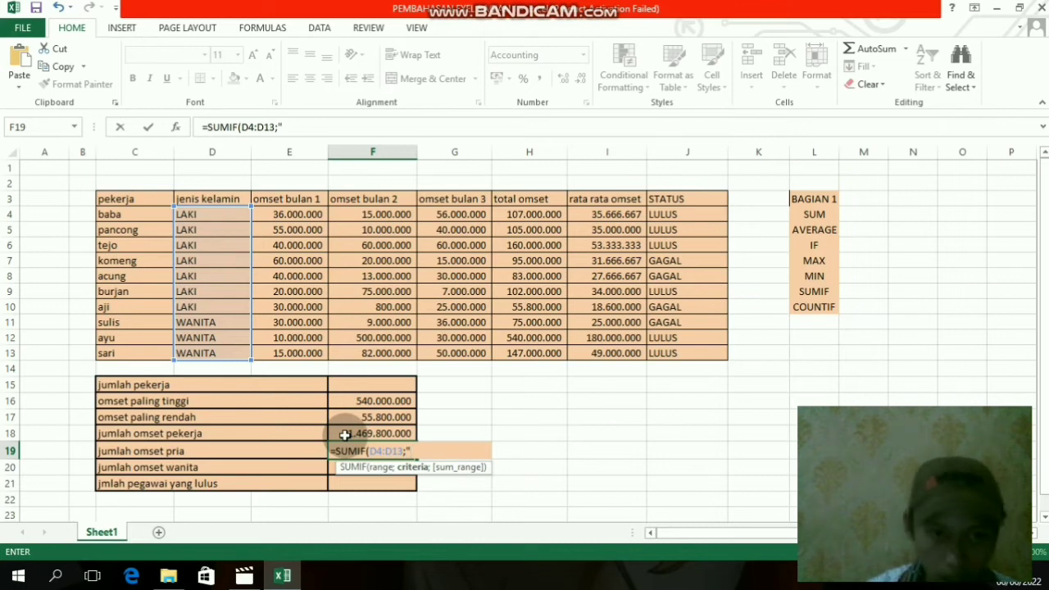
text(AKI)
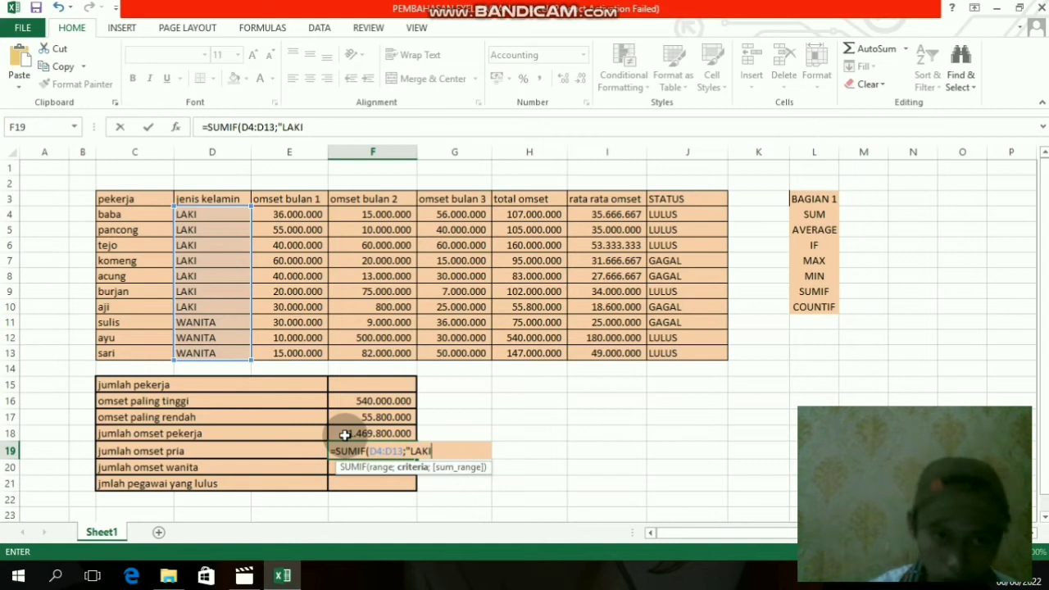
text(")
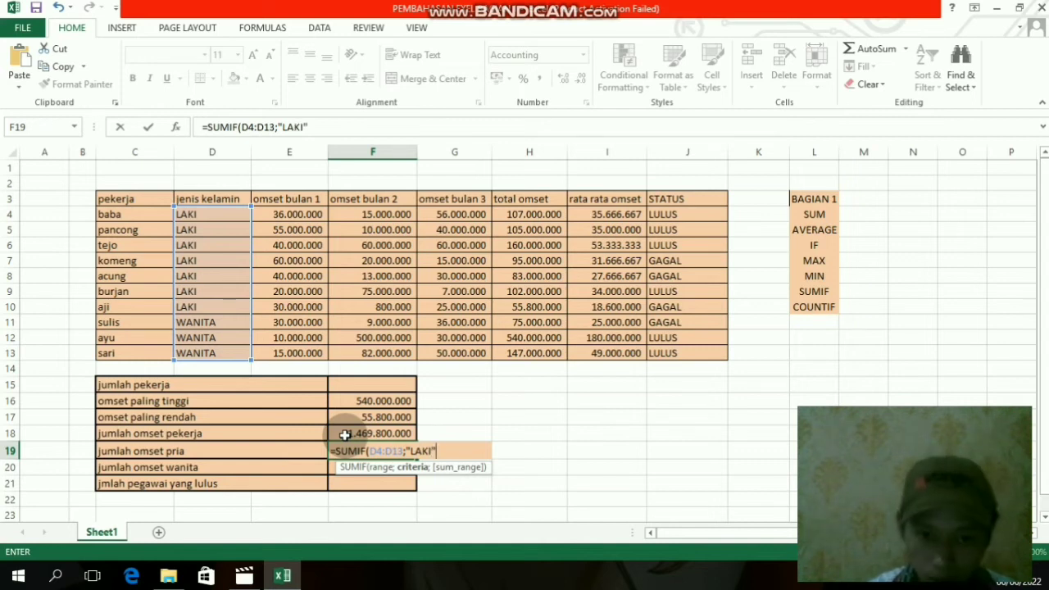
text(;)
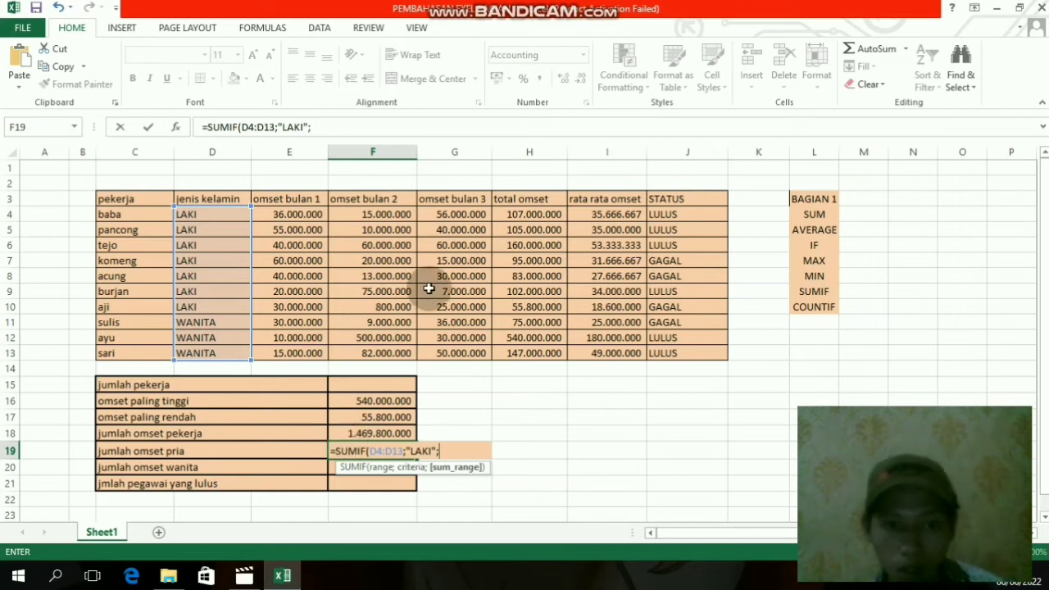
drag(529, 215, 545, 352)
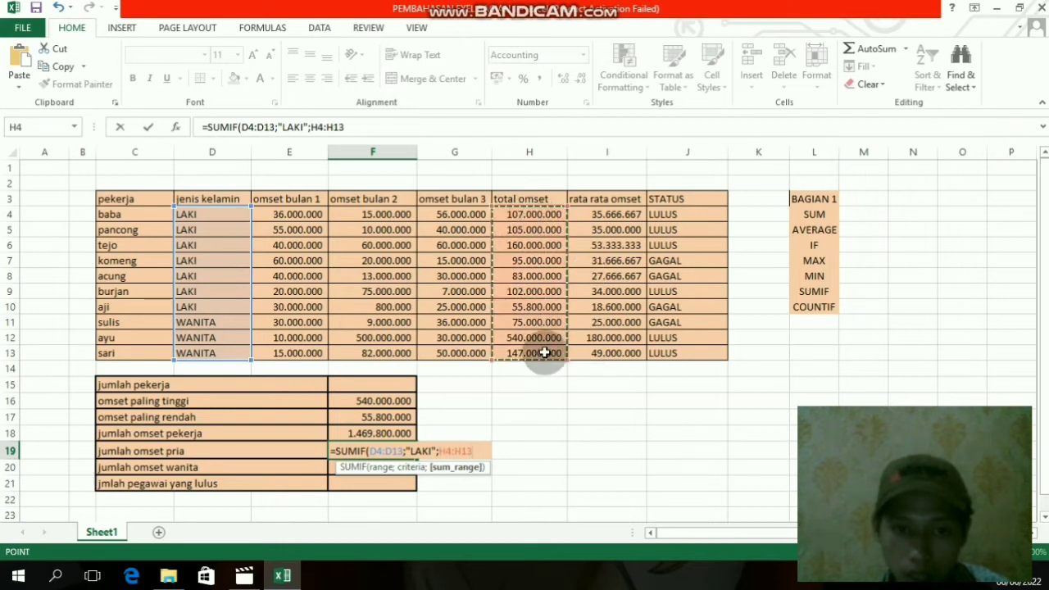
text())
key(Return)
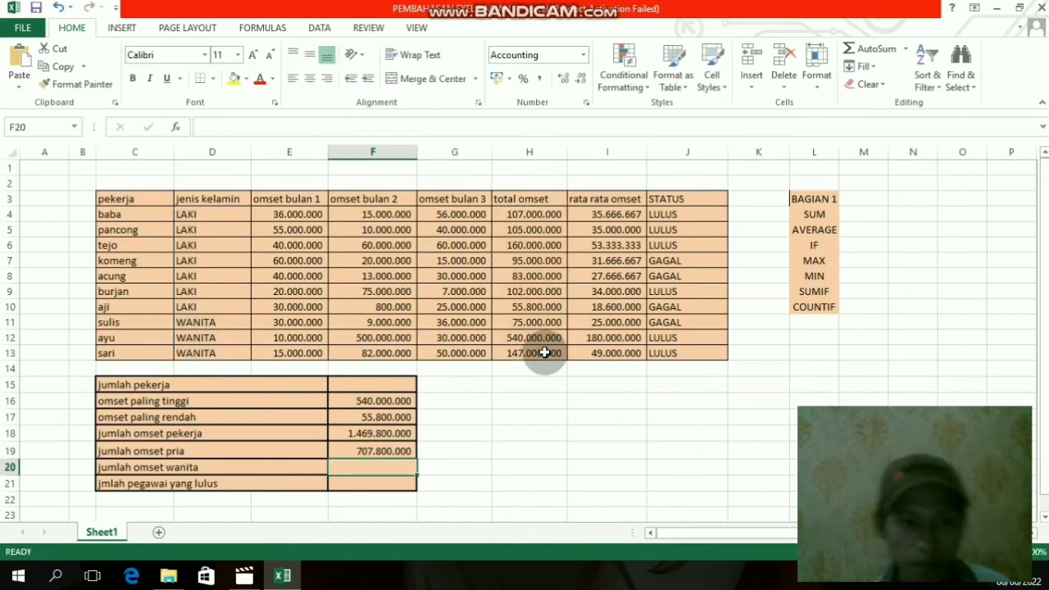
click(383, 447)
click(145, 451)
click(345, 453)
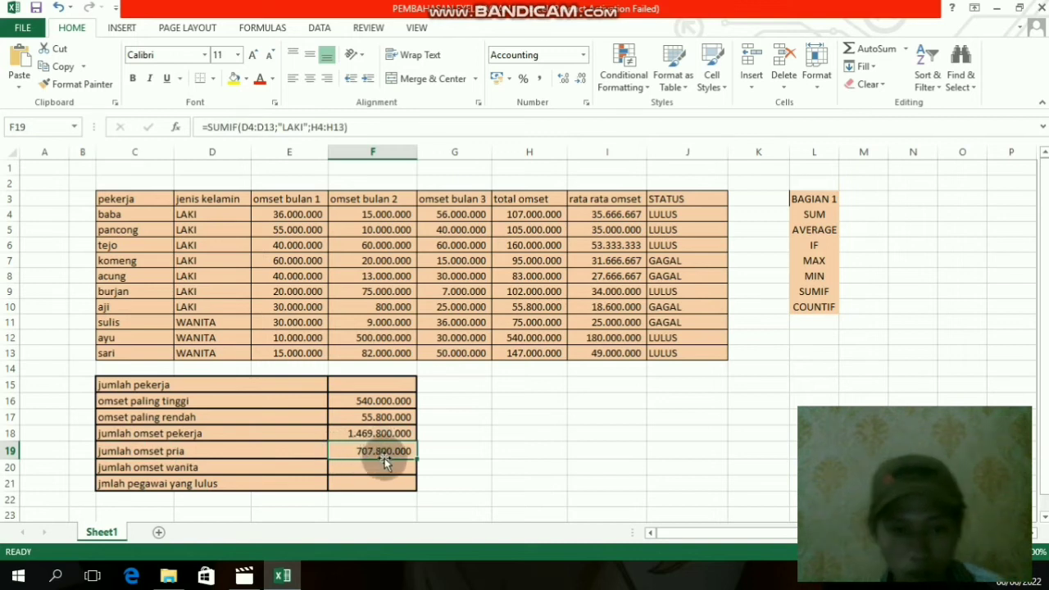
- Start a SUMIF formula in F20 for jumlah omset wanita, using the jenis kelamin cells D4:D13 as the range
click(369, 467)
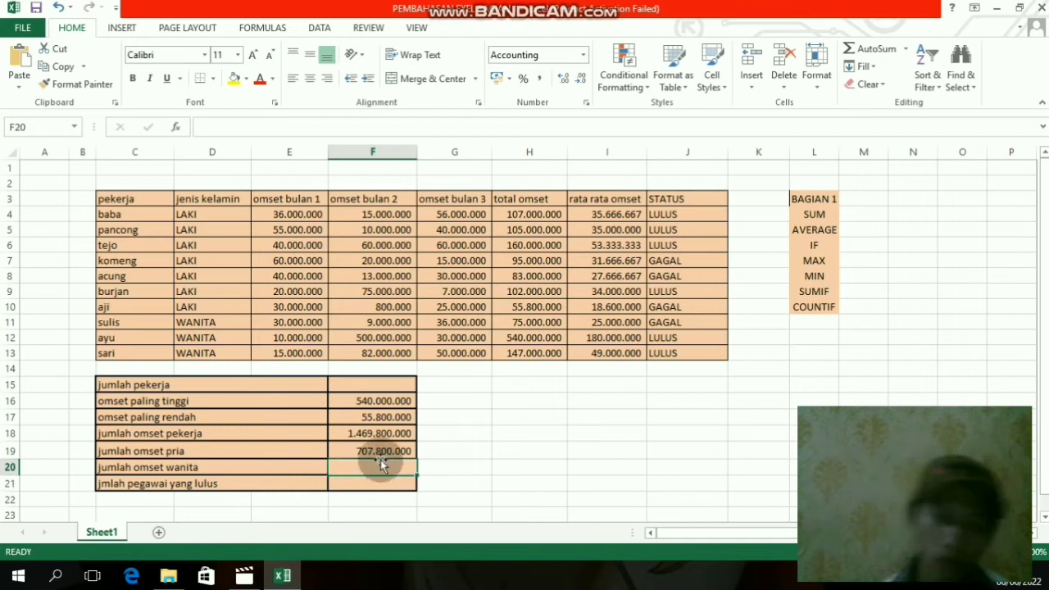
text(=SUM)
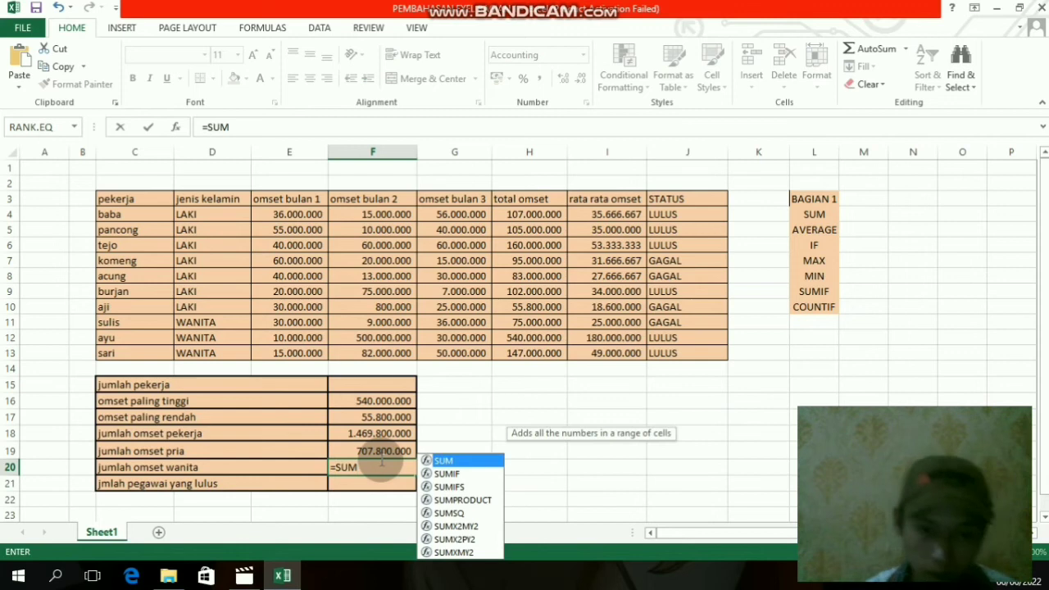
text(IF)
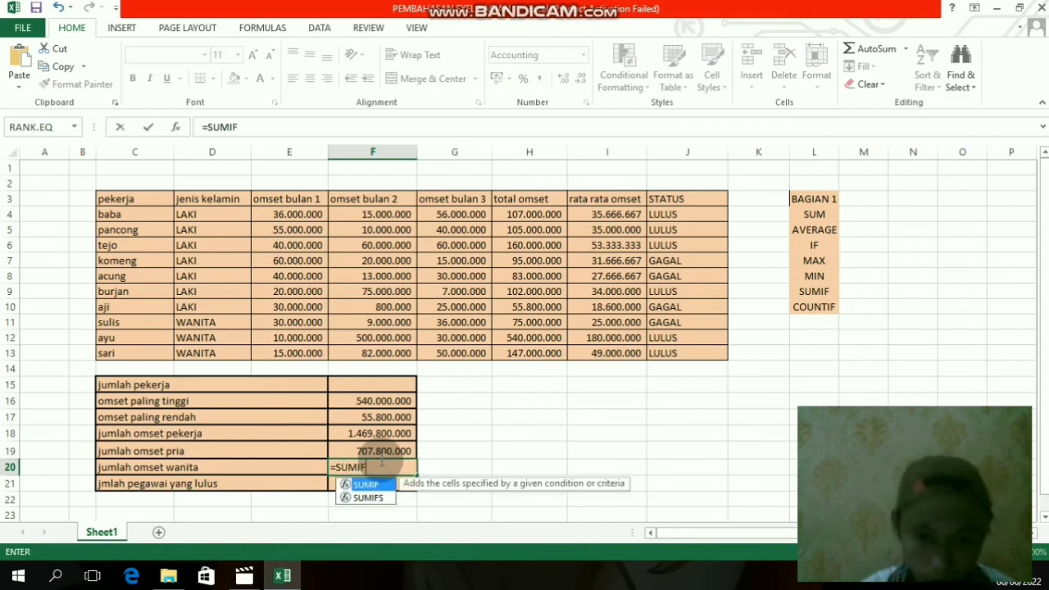
text(()
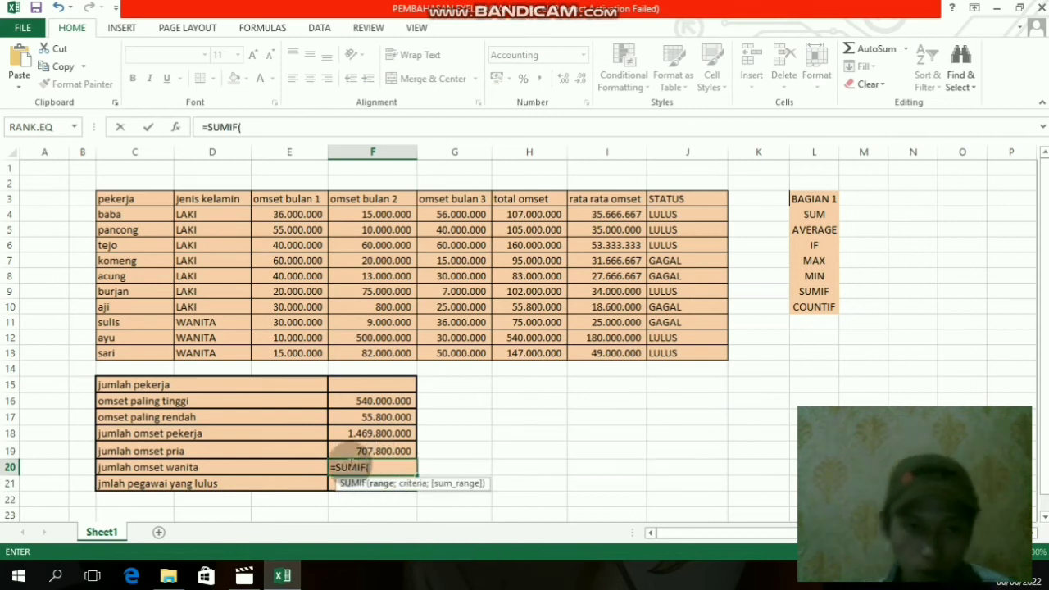
drag(215, 214, 225, 352)
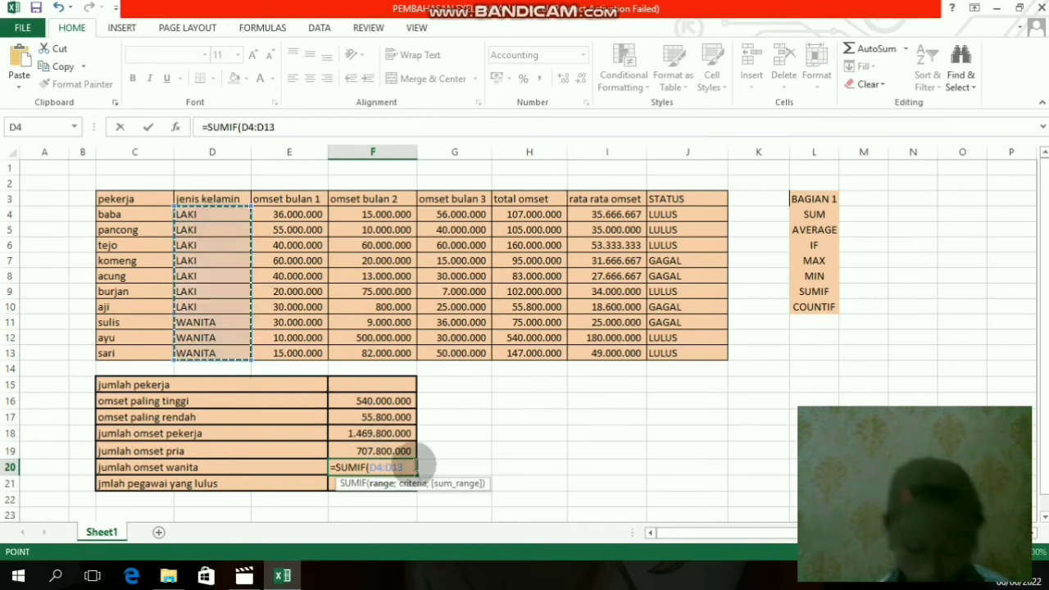
text(;)
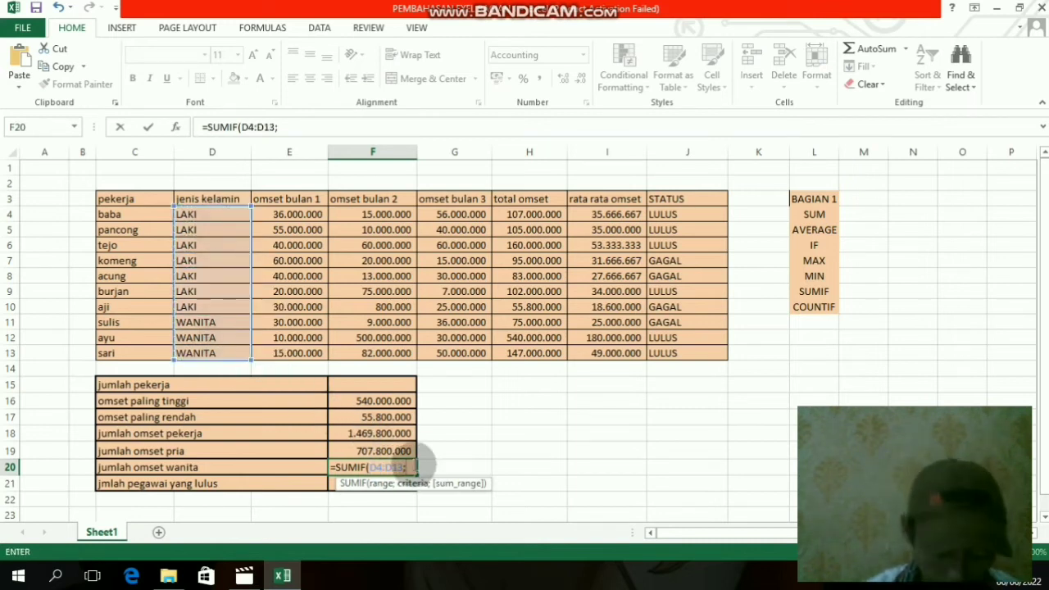
text(WANI)
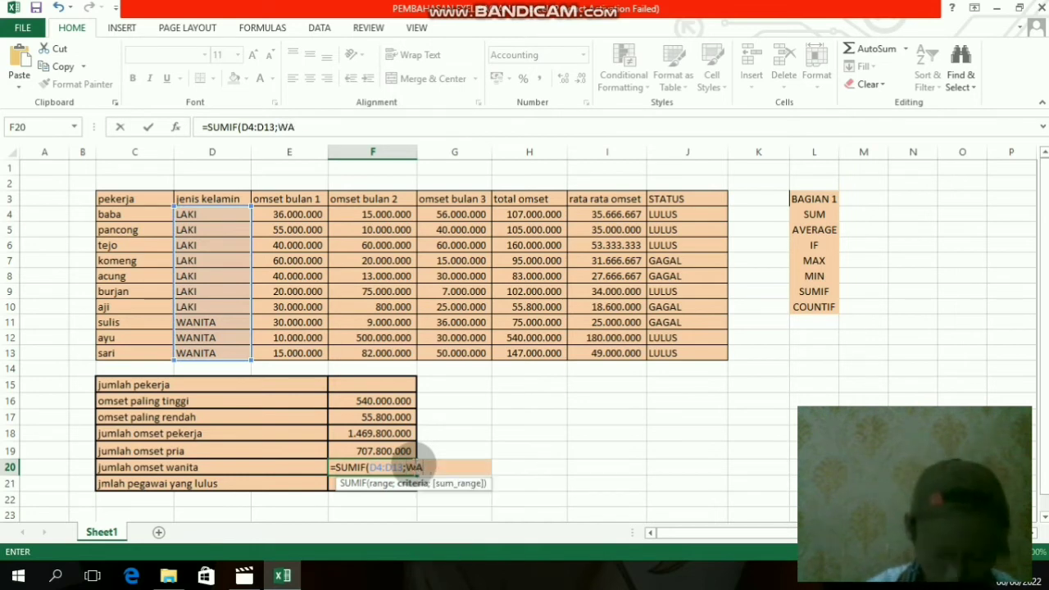
- Complete the F20 SUMIF formula with "WANITA" as the criteria and total omset H4:H13 as the sum range
key(BackSpace)
key(BackSpace)
key(BackSpace)
key(BackSpace)
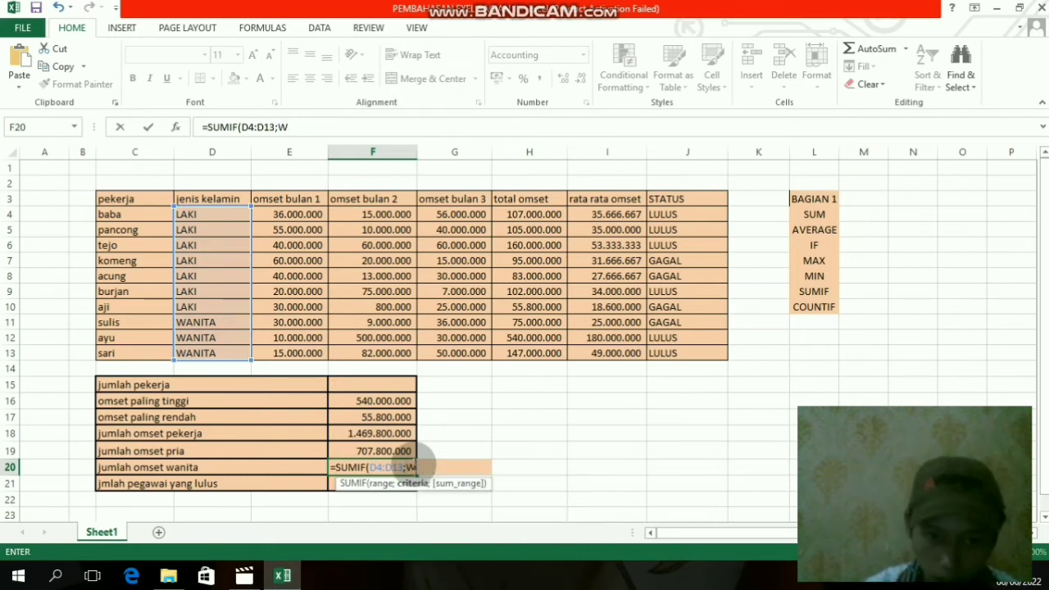
text("WA)
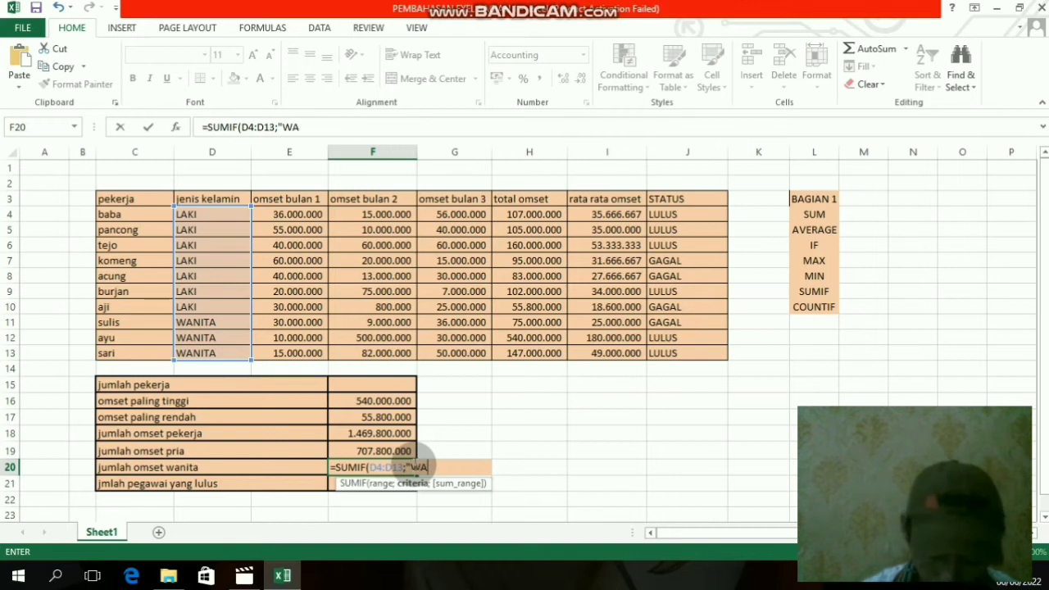
text(NITA")
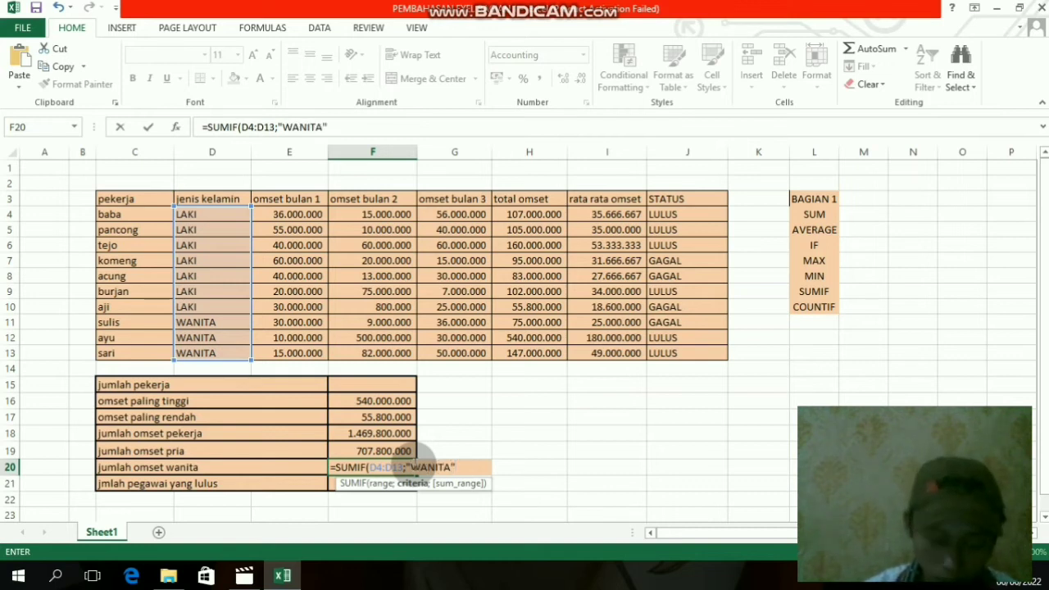
text(;)
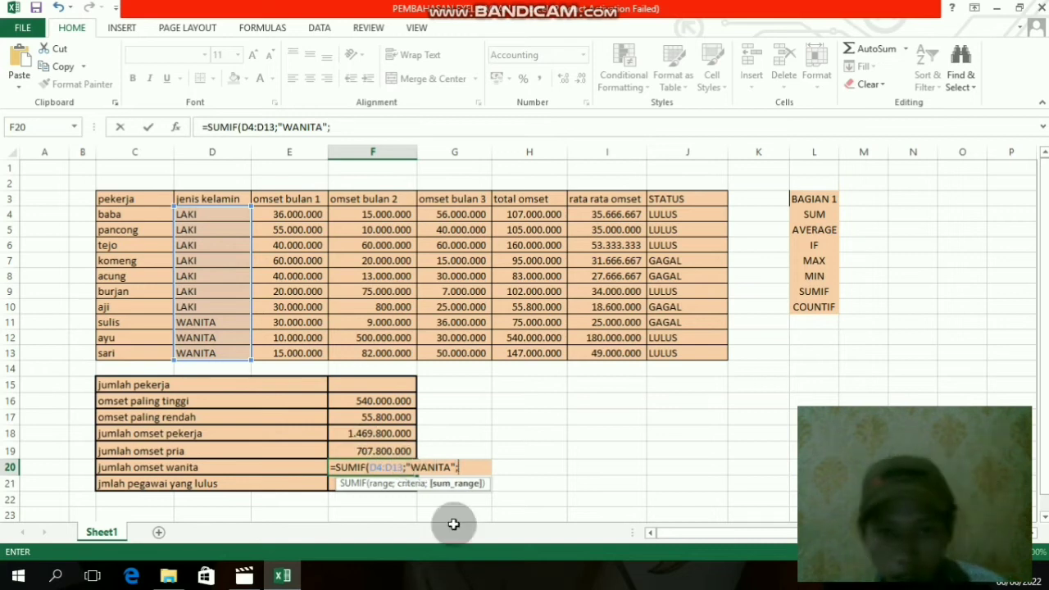
drag(529, 212, 542, 346)
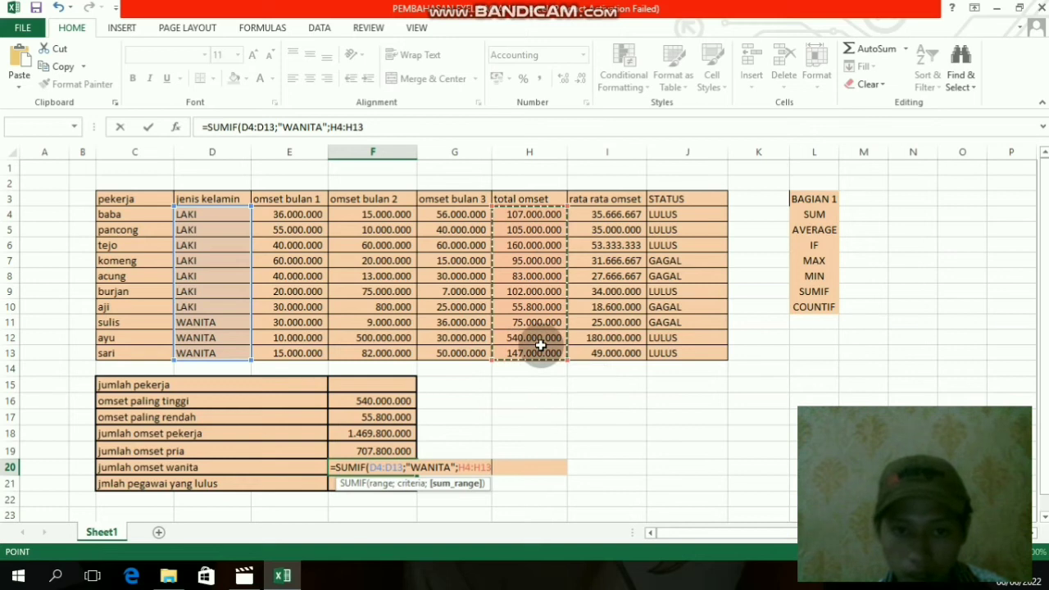
text())
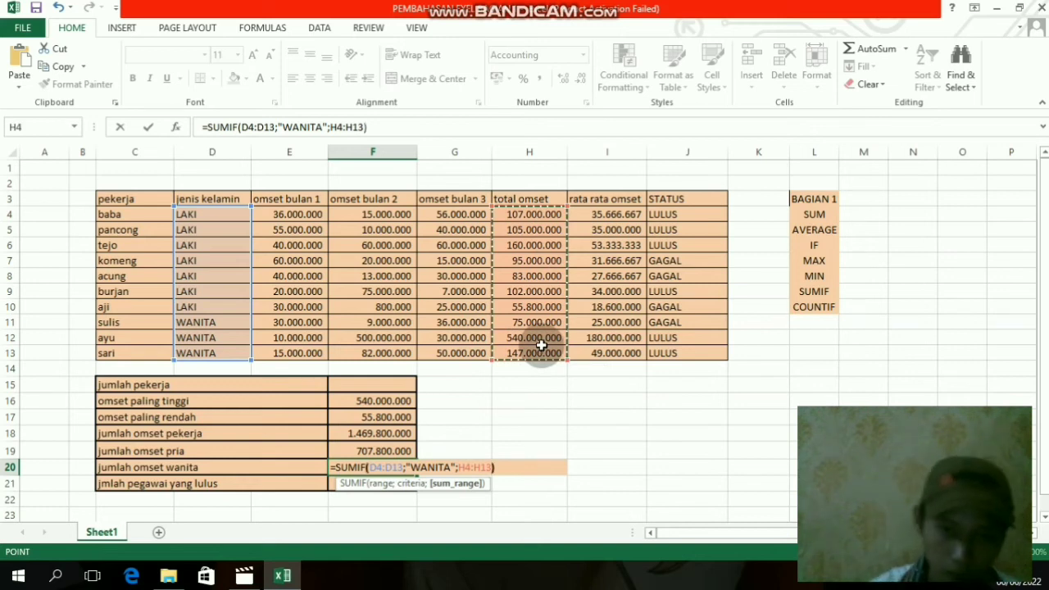
key(Return)
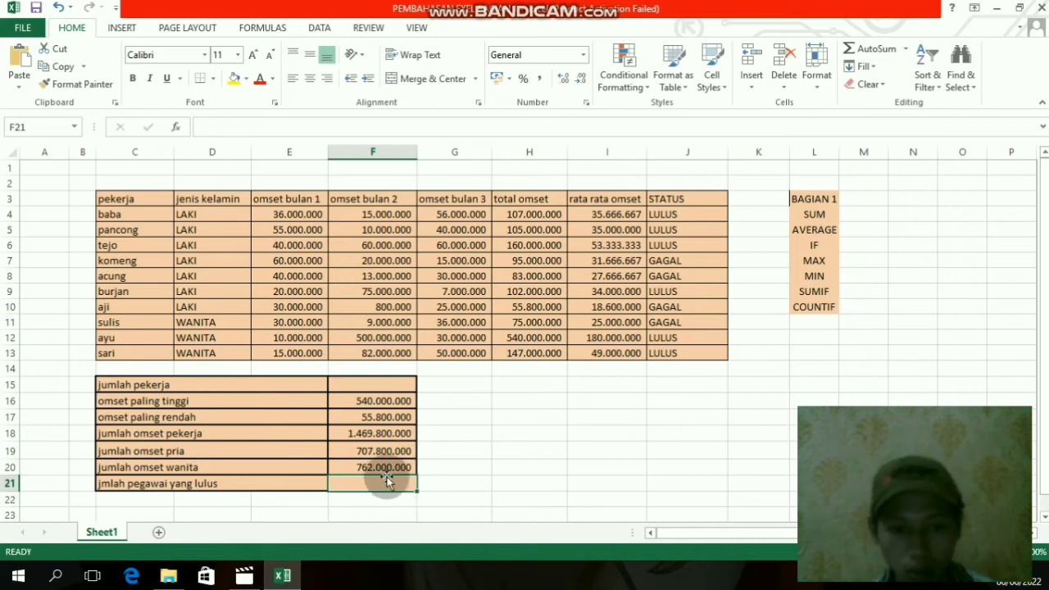
- Start a COUNTA formula in F15 for jumlah pekerja
click(398, 384)
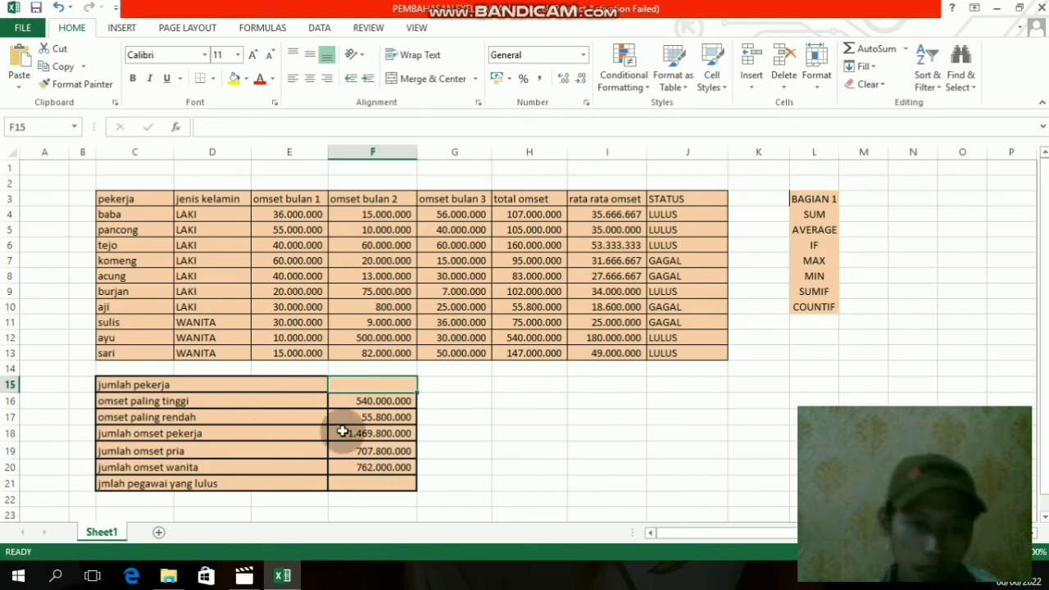
click(160, 382)
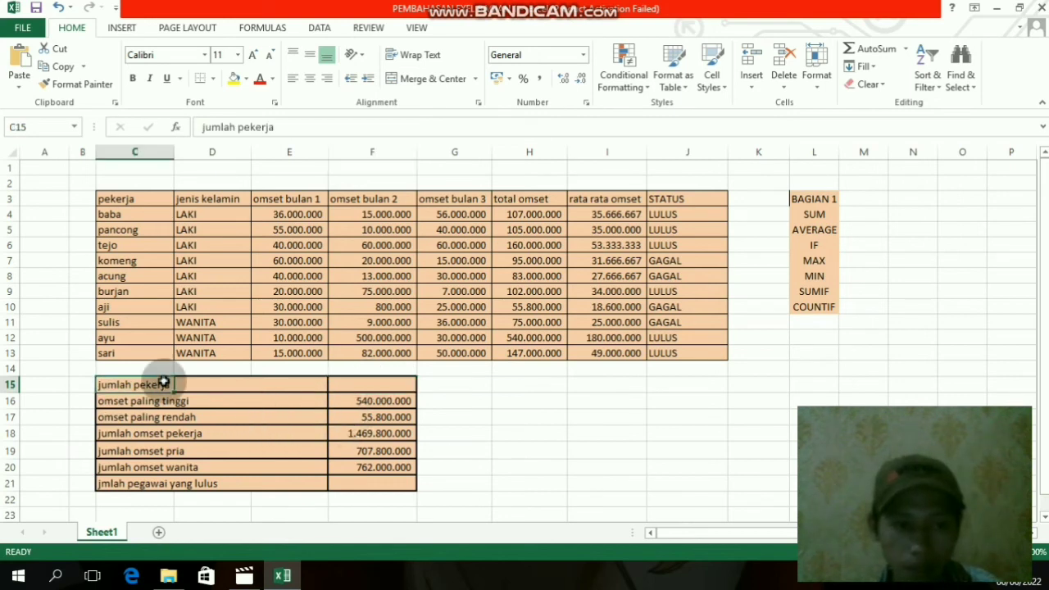
click(369, 380)
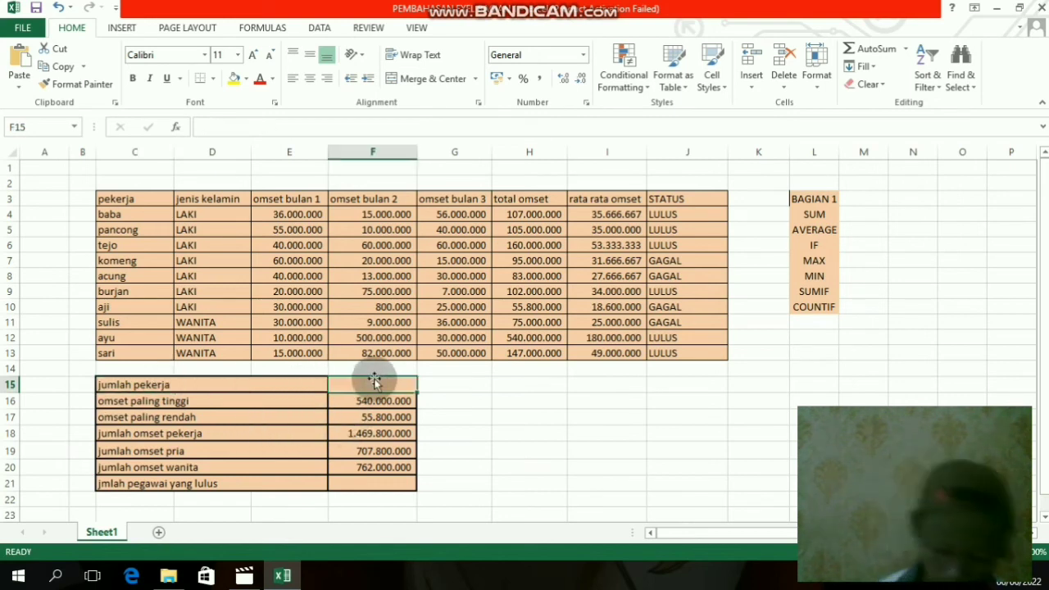
text(=)
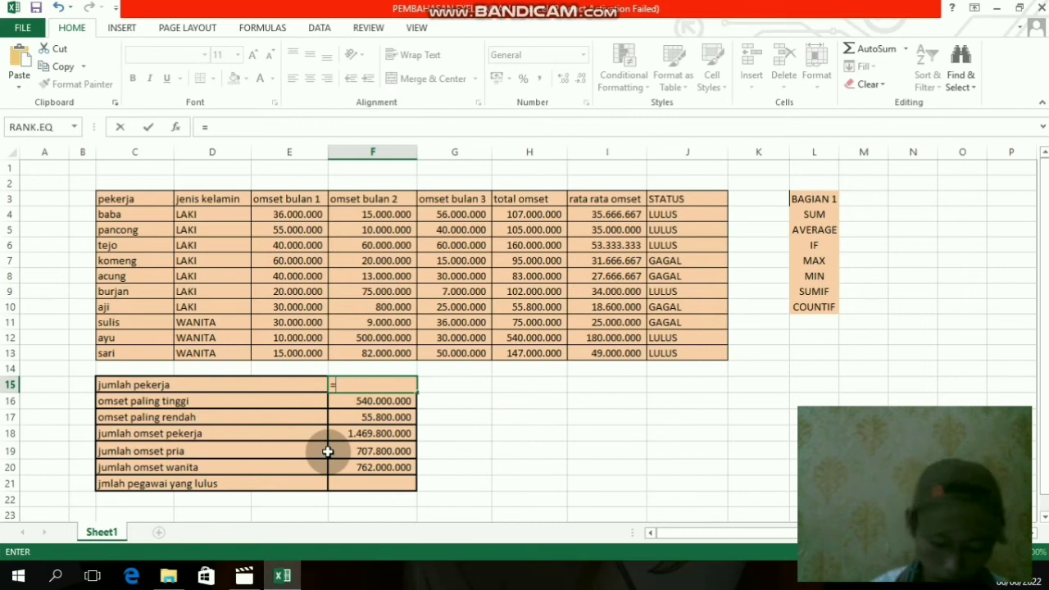
text(COUNTA)
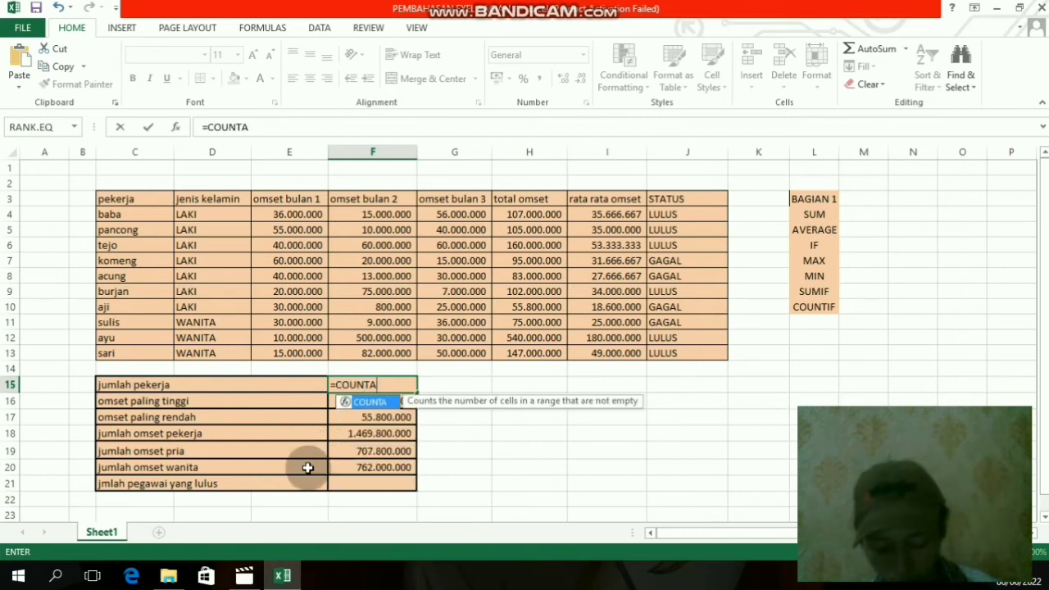
text(()
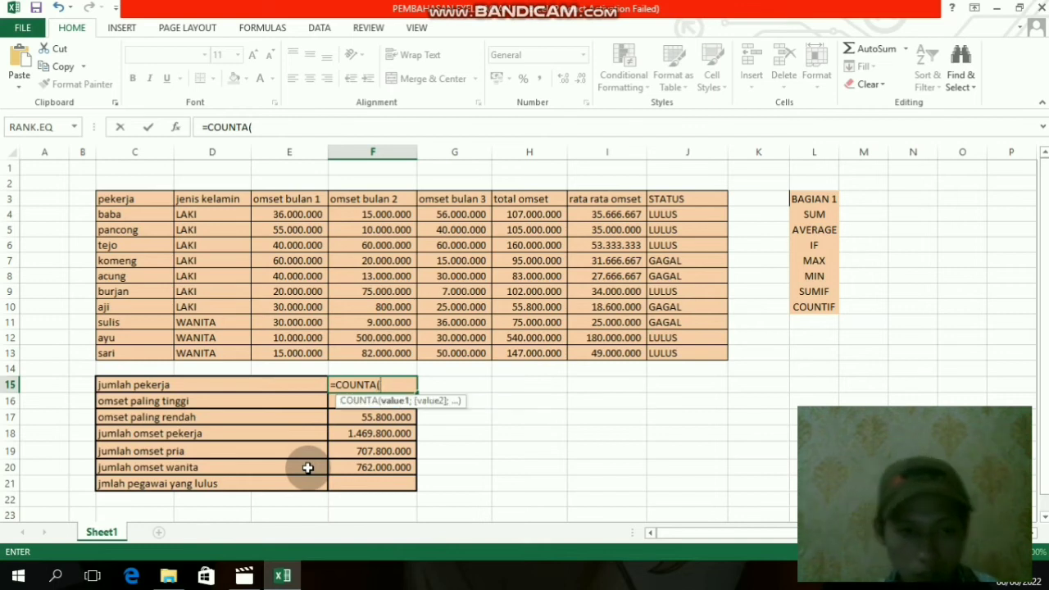
key(Left)
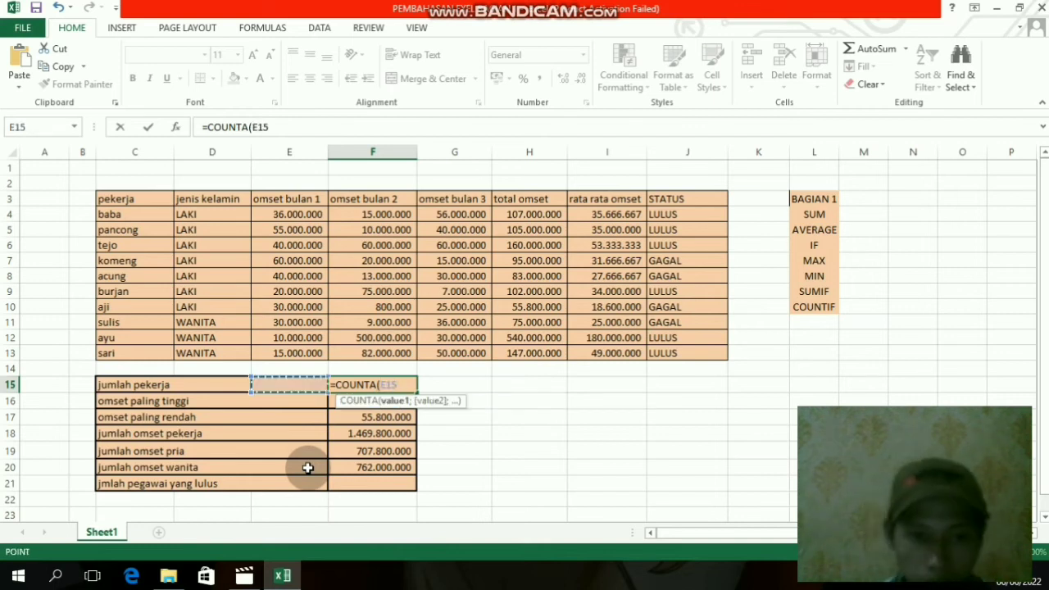
key(Right)
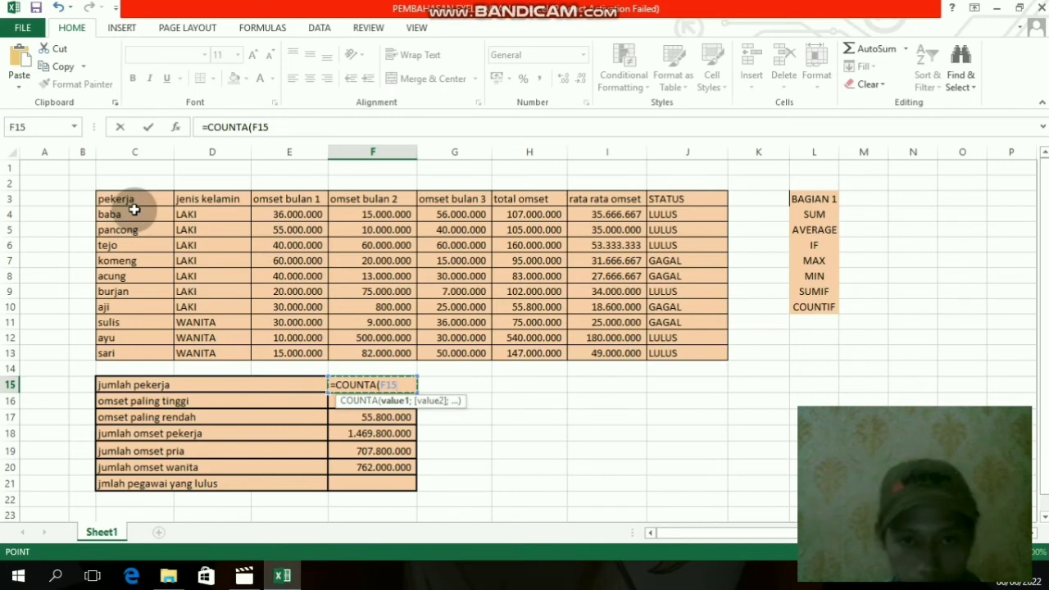
key(BackSpace)
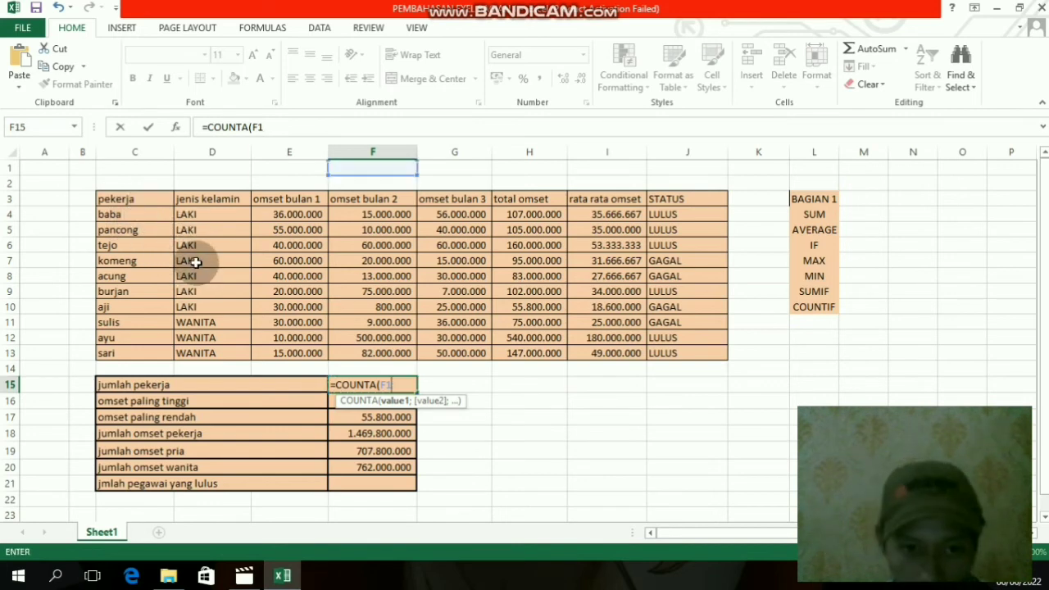
key(BackSpace)
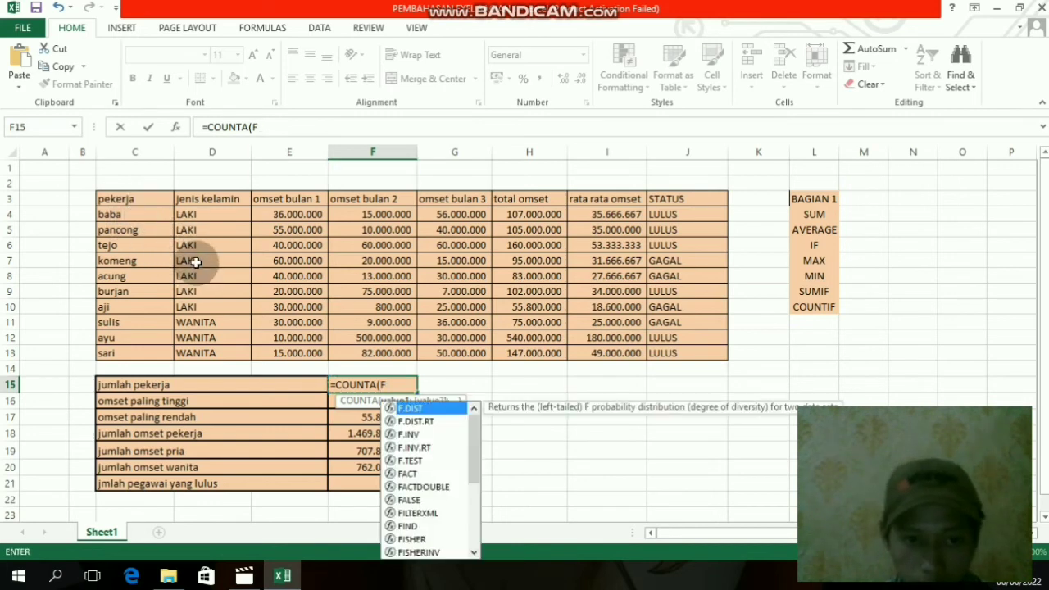
key(BackSpace)
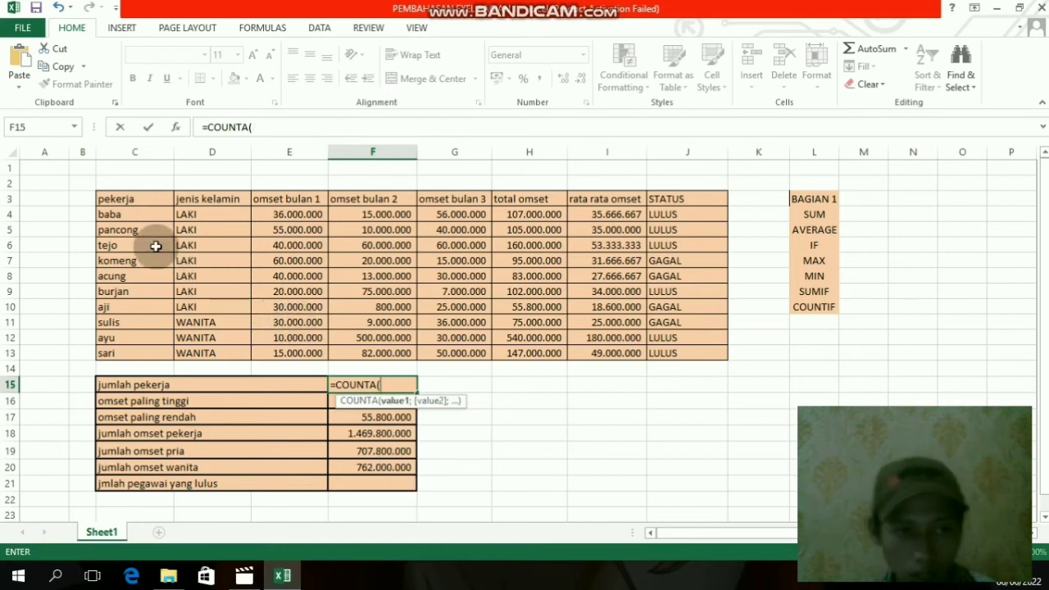
- Complete the F15 COUNTA formula with the pekerja cells C4:C13 as its range
drag(125, 215, 164, 351)
text())
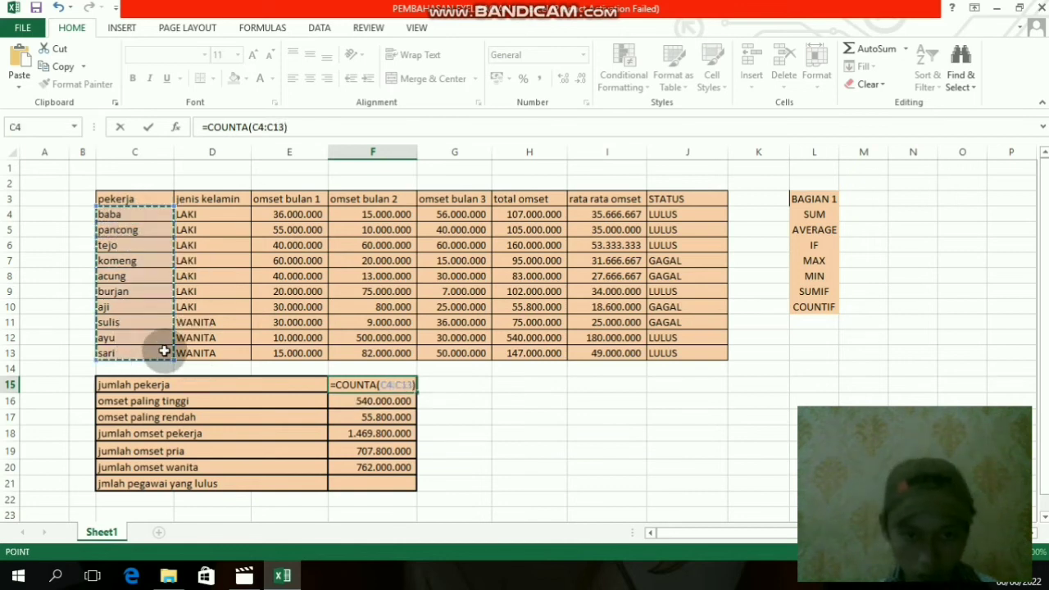
key(Return)
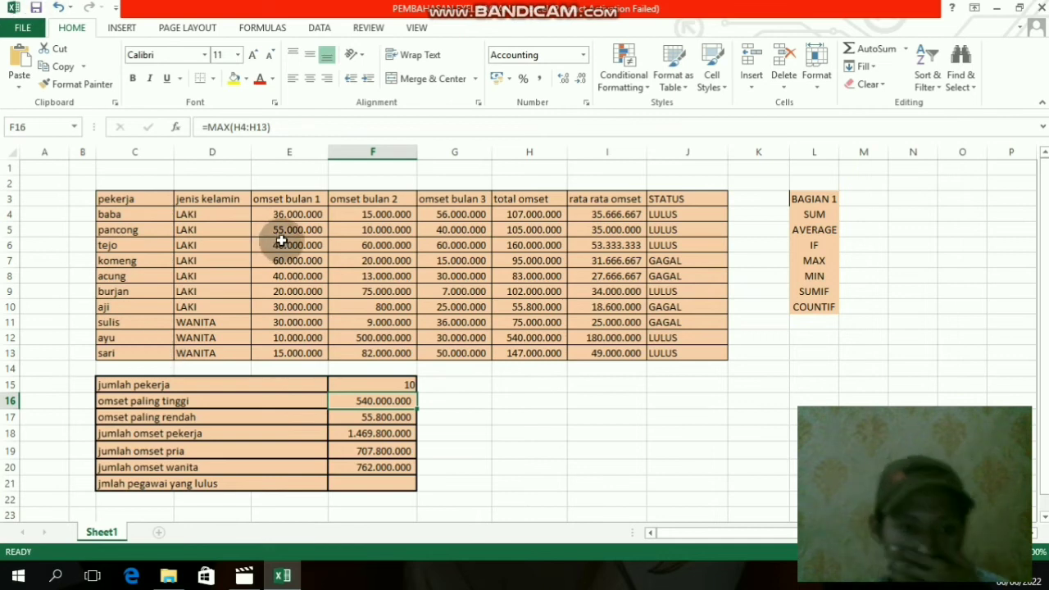
- Check the jumlah pekerja result in F15 by going through the pekerja entries C4 to C13 one by one
click(409, 384)
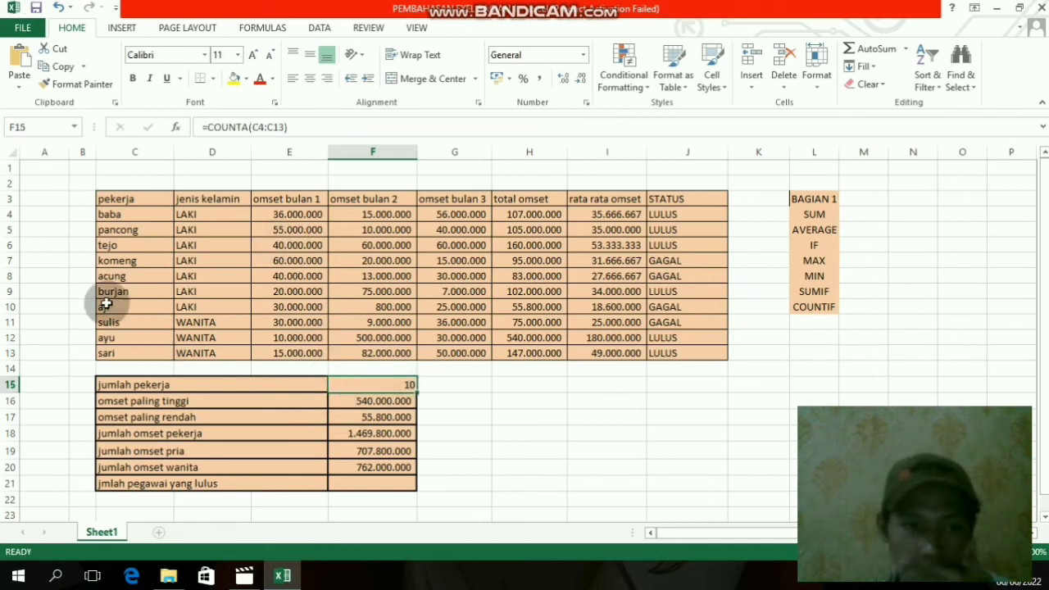
click(111, 215)
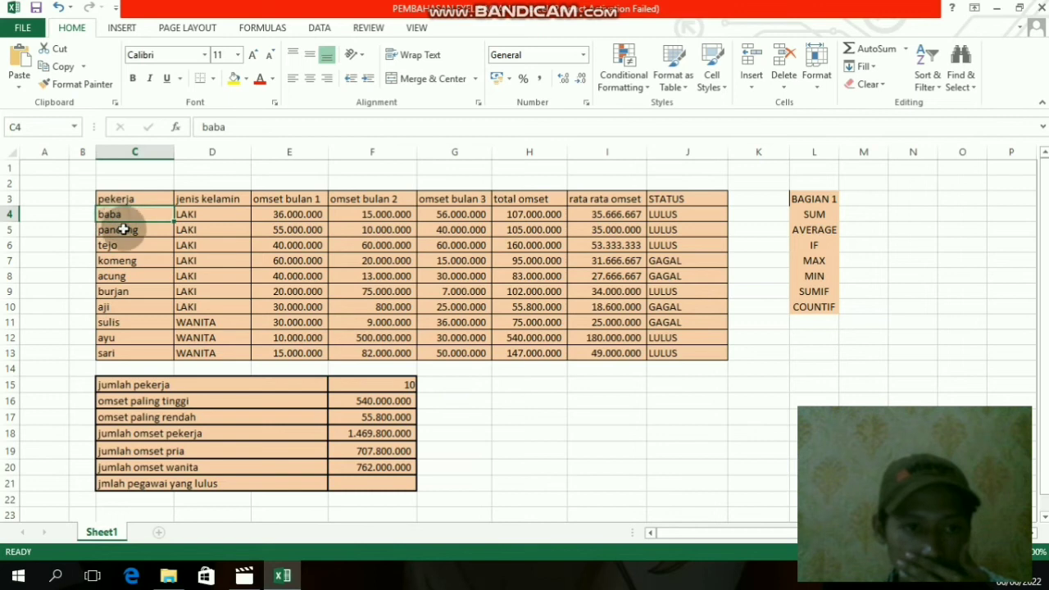
click(121, 230)
click(130, 246)
click(134, 260)
click(135, 277)
click(136, 291)
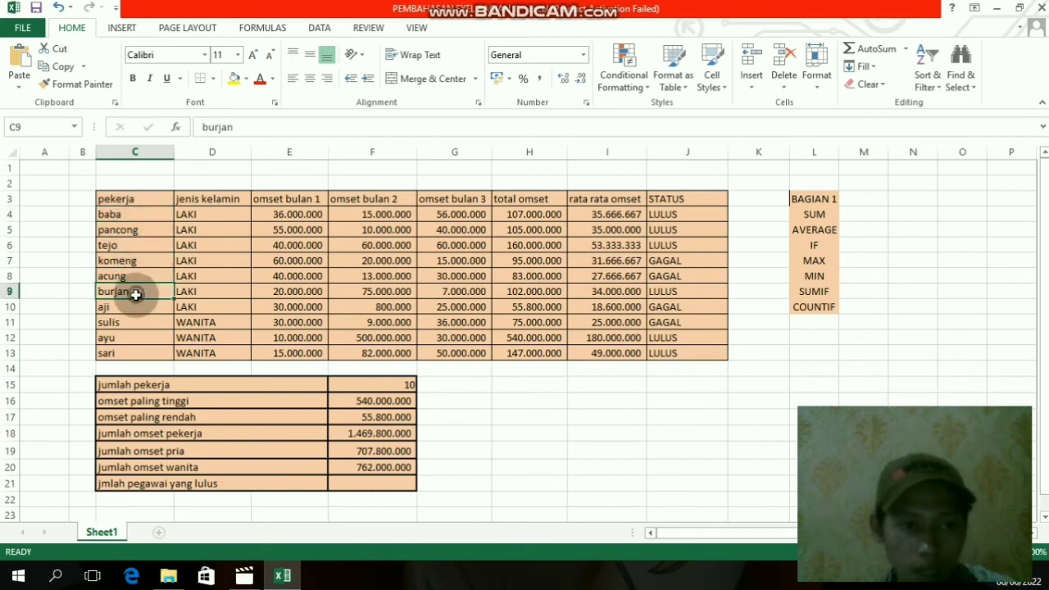
click(137, 307)
click(138, 322)
click(140, 337)
click(141, 353)
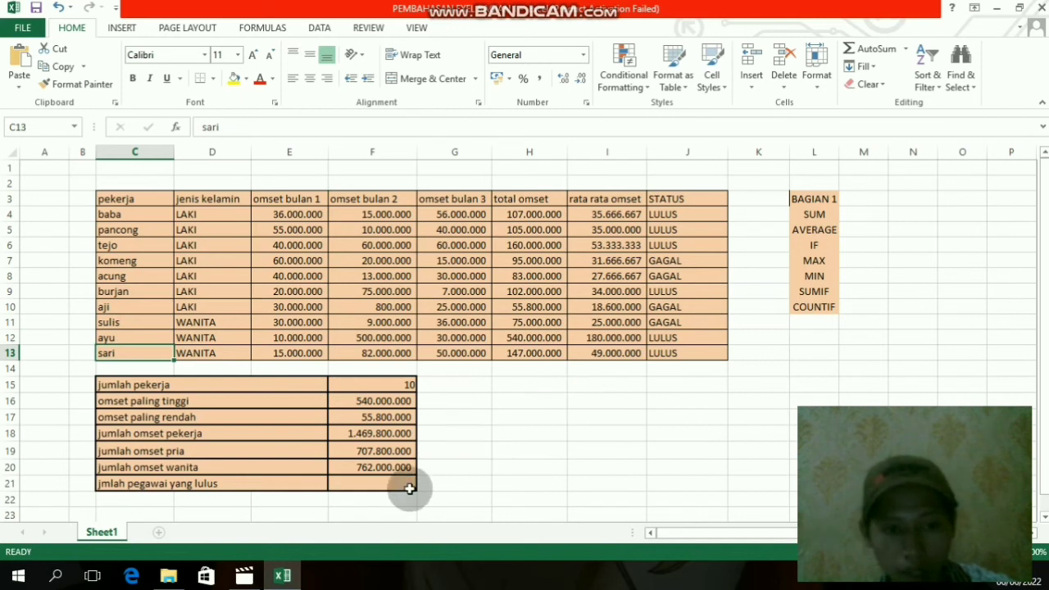
- Start a COUNTIF formula in F21 for jmlah pegawai yang lulus, with the STATUS cells J4:J13 as its range
click(376, 482)
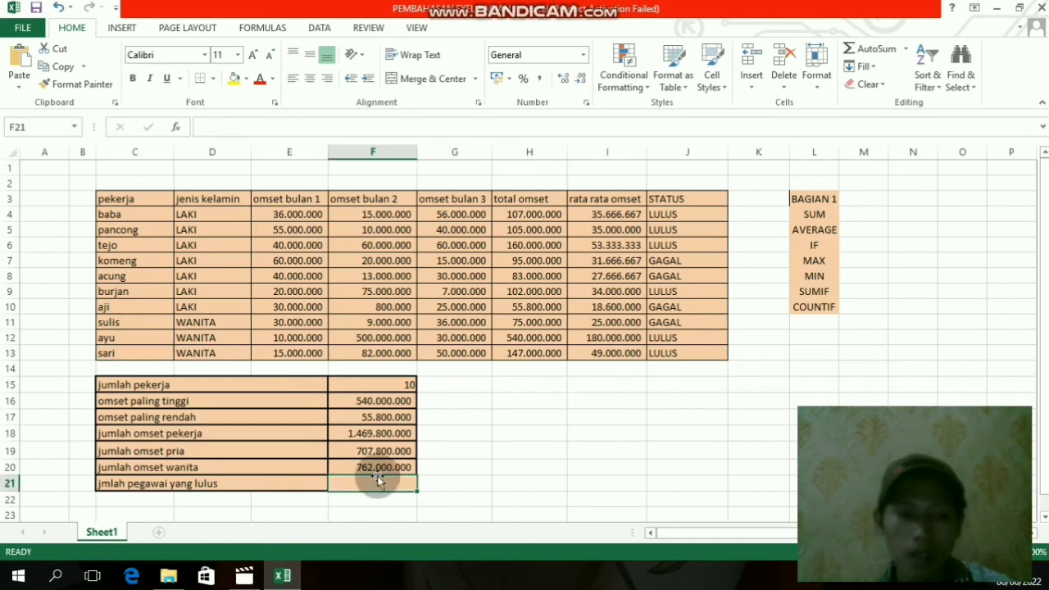
scroll(376, 476, down, 1)
scroll(376, 469, up, 1)
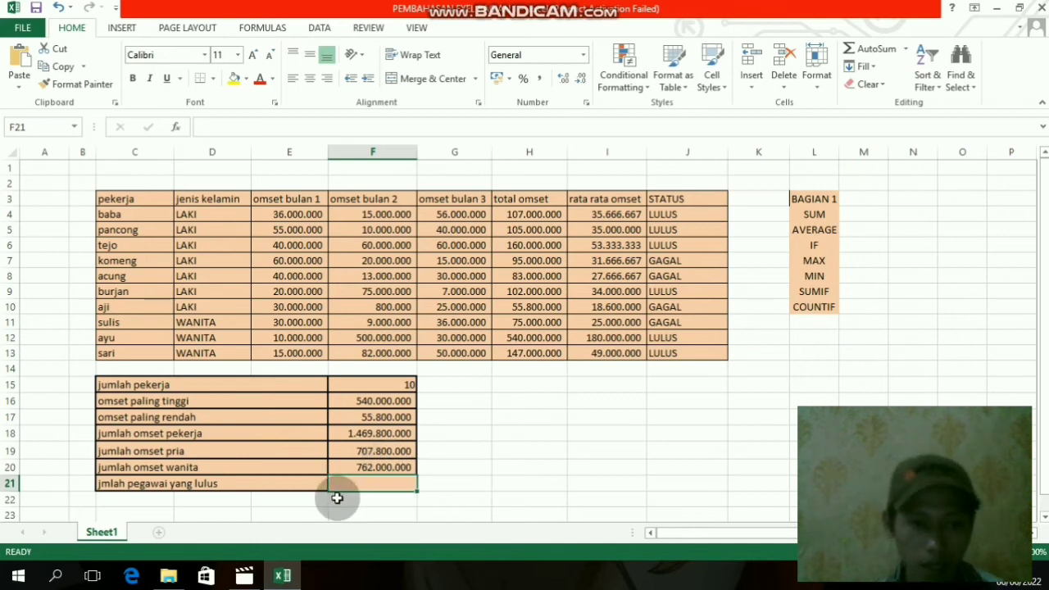
scroll(339, 422, down, 1)
scroll(333, 424, up, 1)
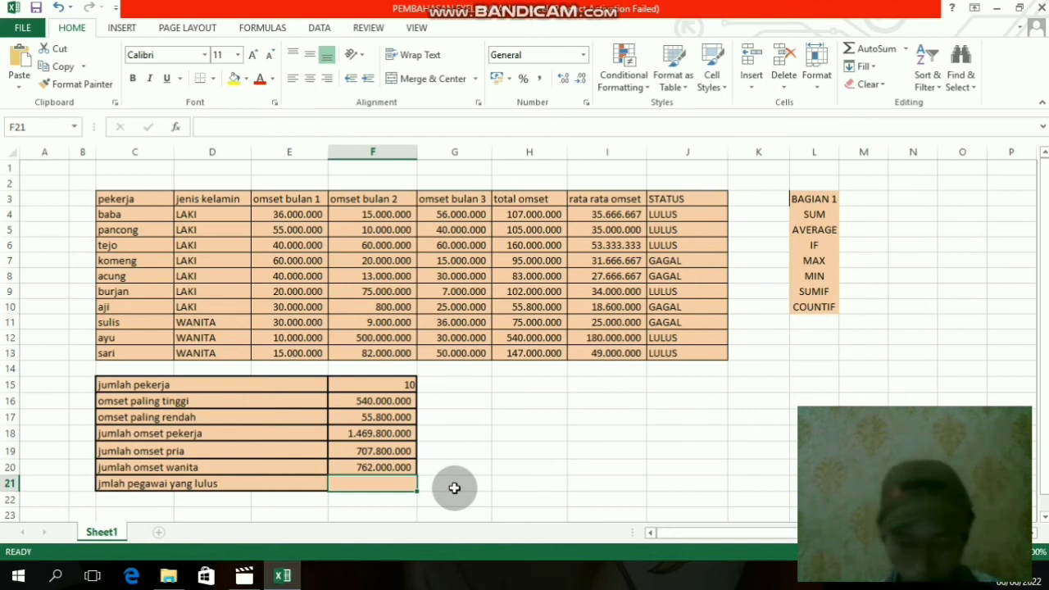
text(=CO)
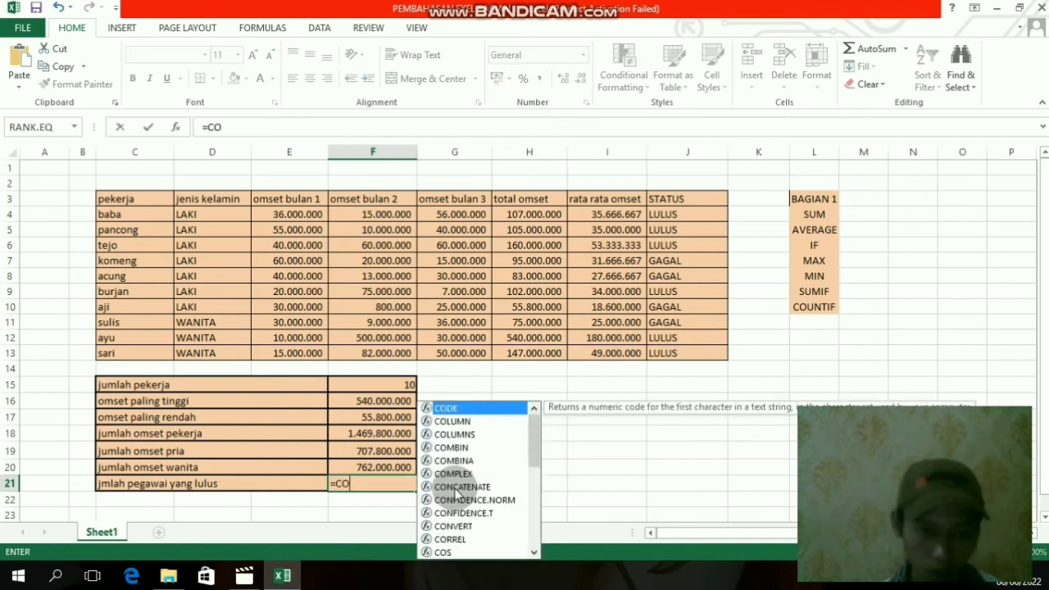
text(UNTIF)
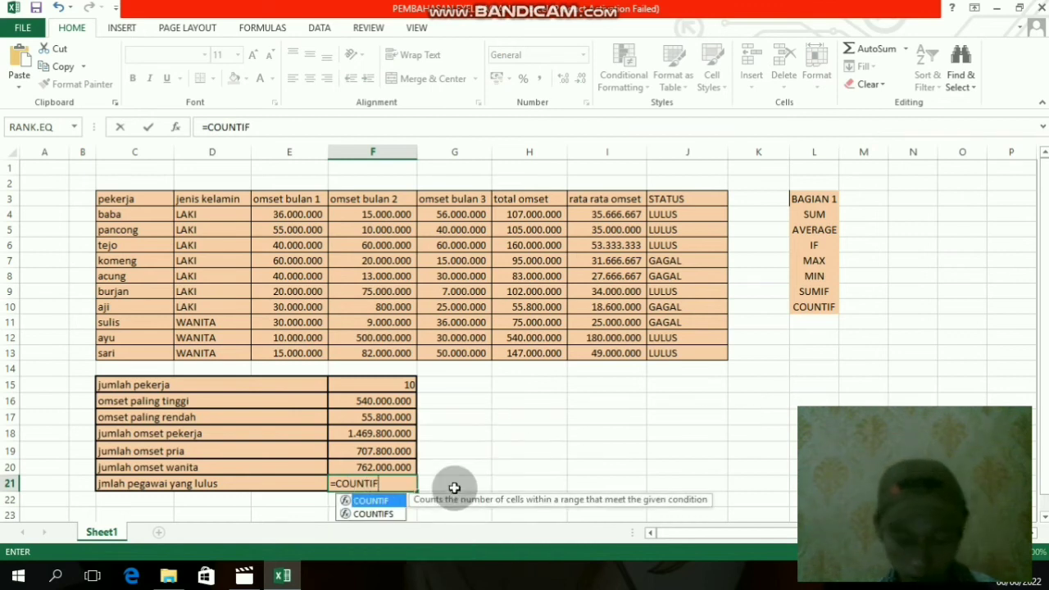
text(()
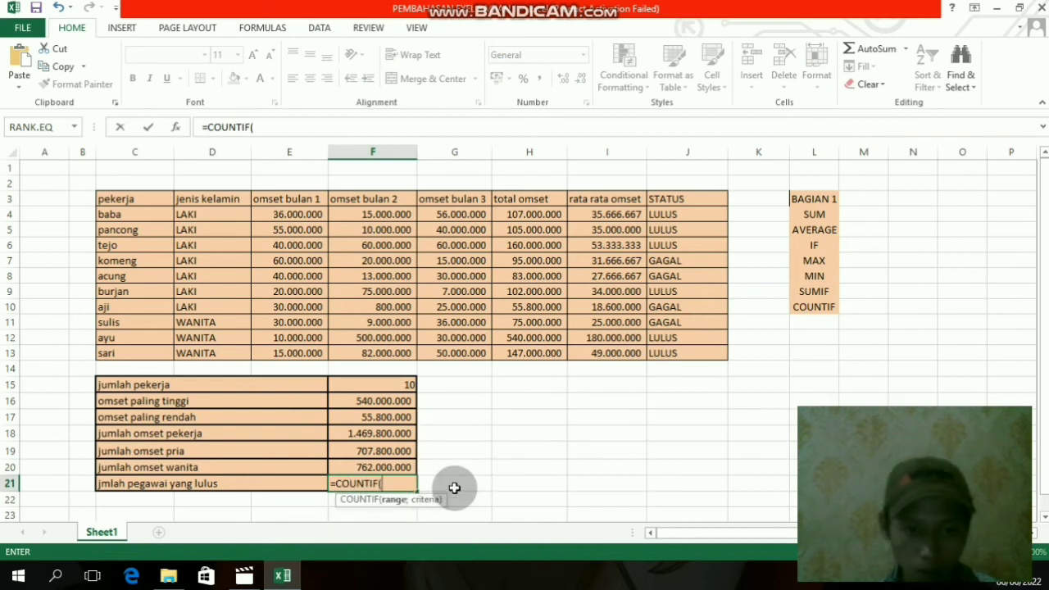
drag(668, 214, 710, 356)
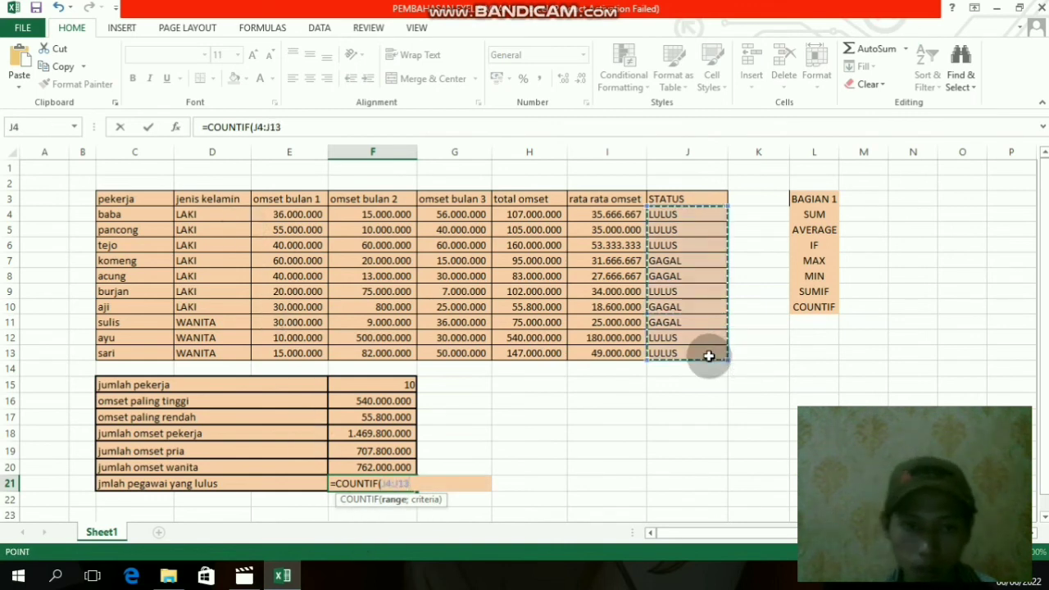
- Complete the F21 COUNTIF formula with "lulus" as the criteria
text(;)
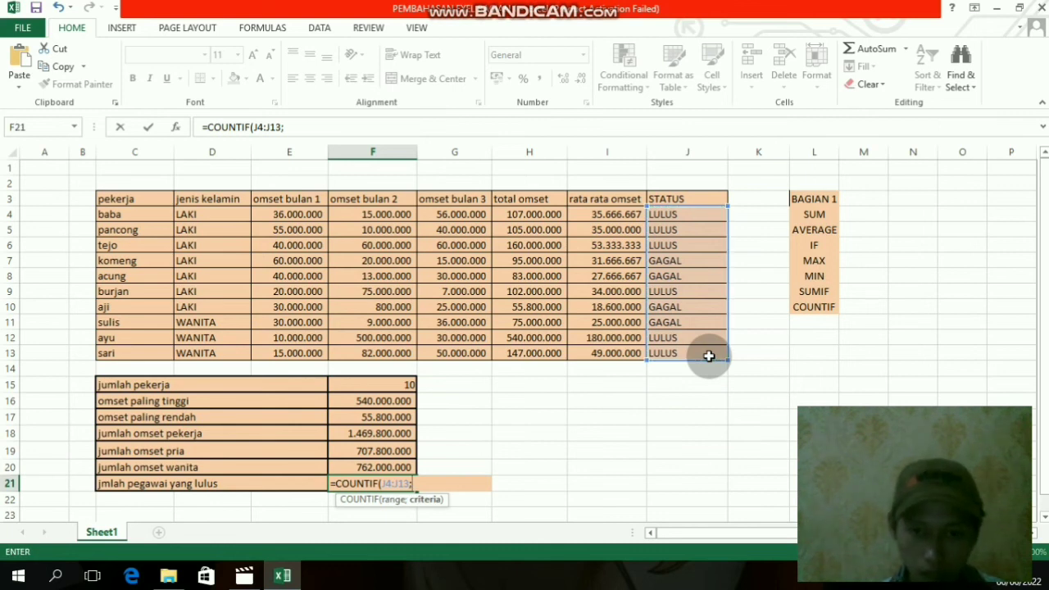
text(lu)
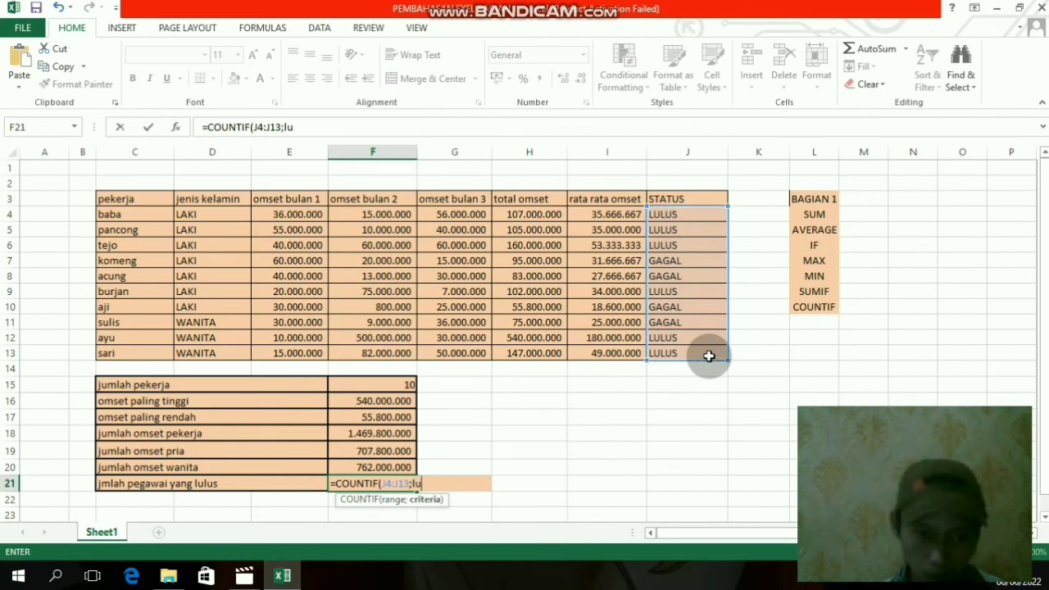
key(BackSpace)
key(BackSpace)
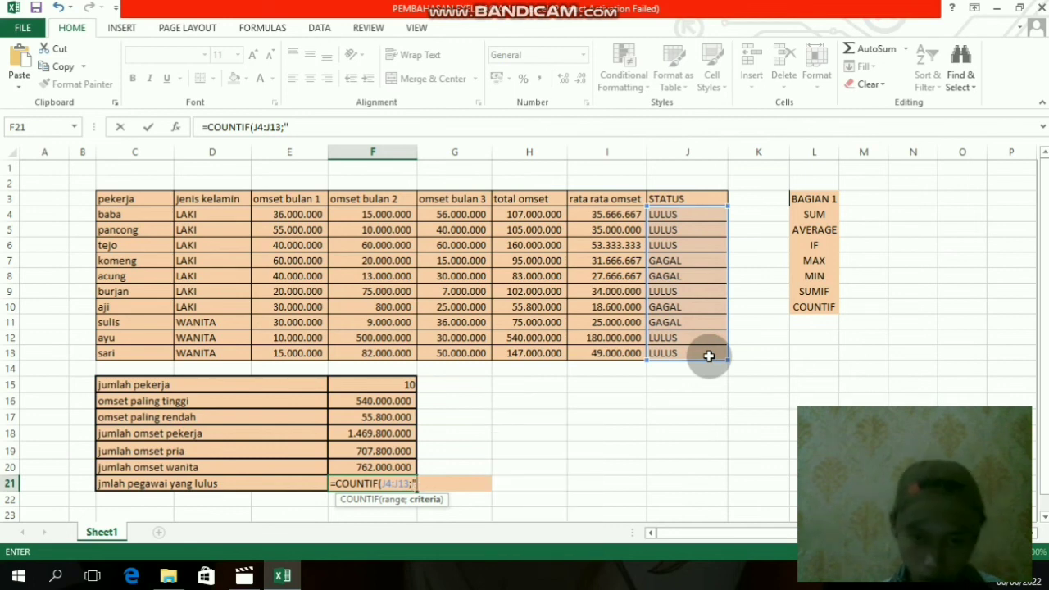
text("lulus)
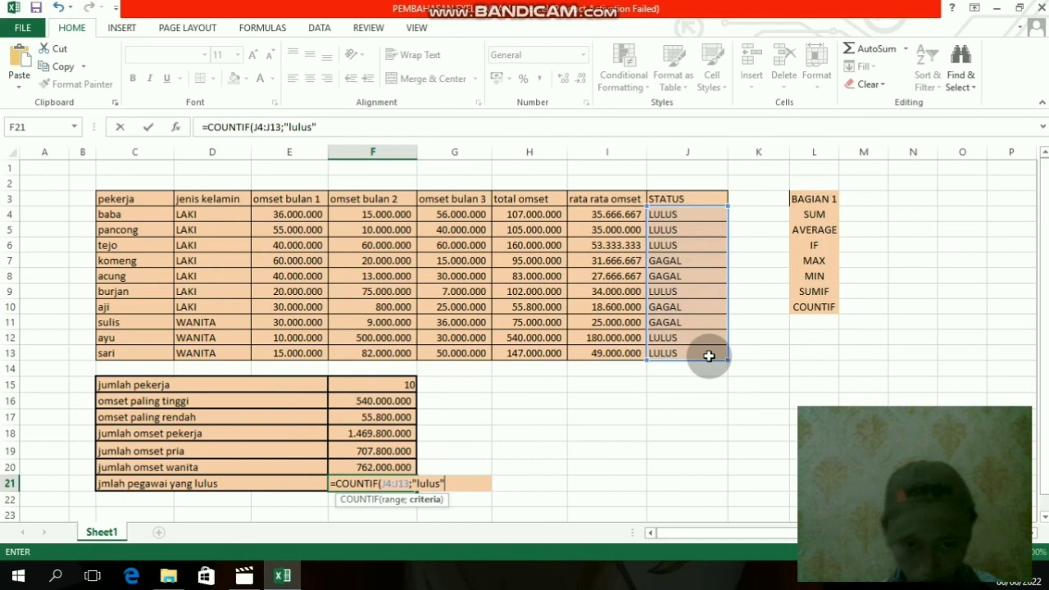
text("))
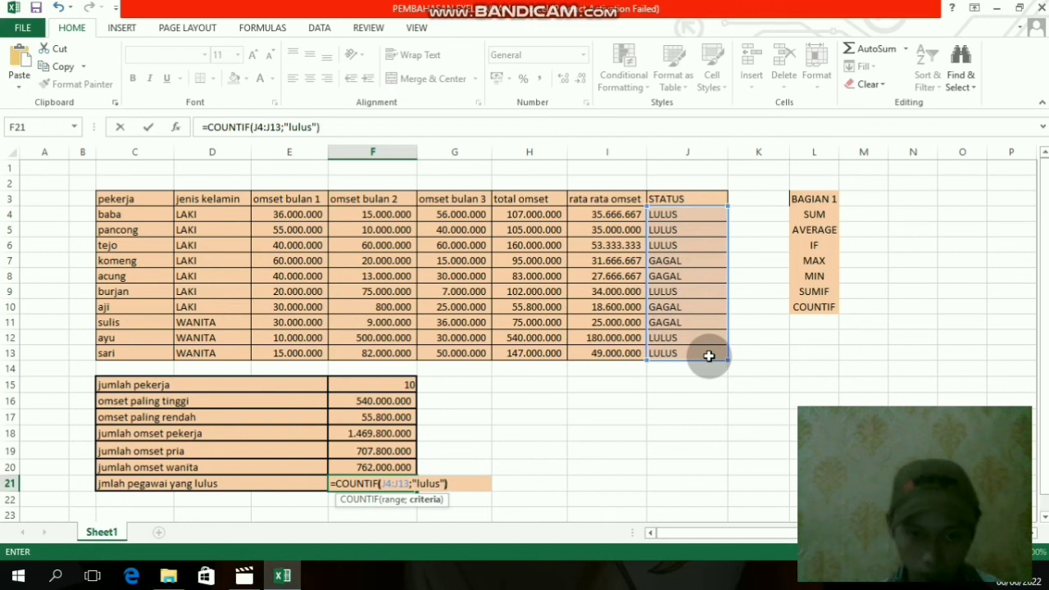
key(Return)
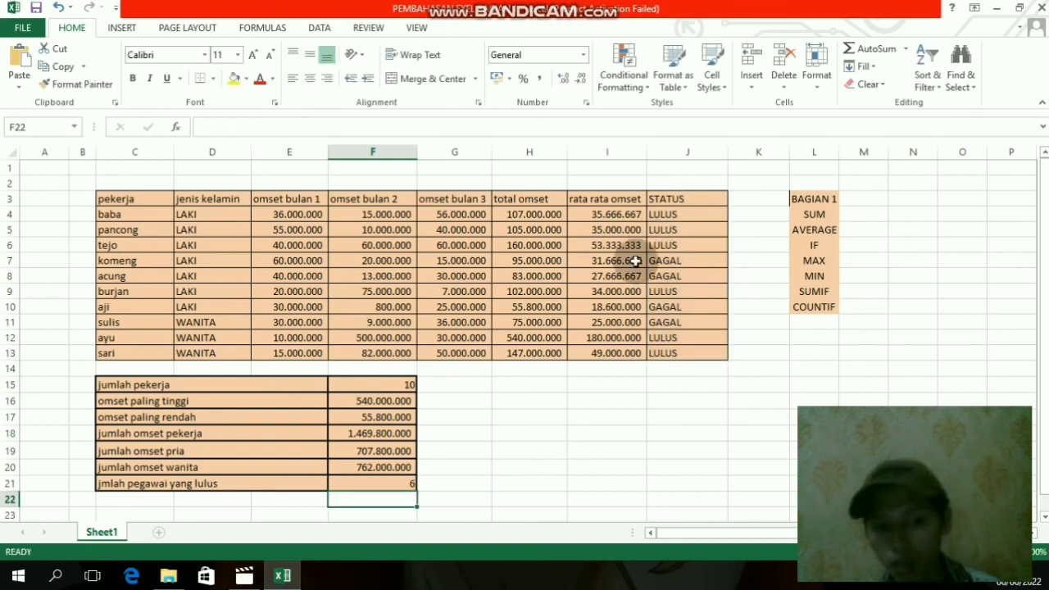
click(364, 481)
click(466, 465)
click(510, 416)
click(705, 369)
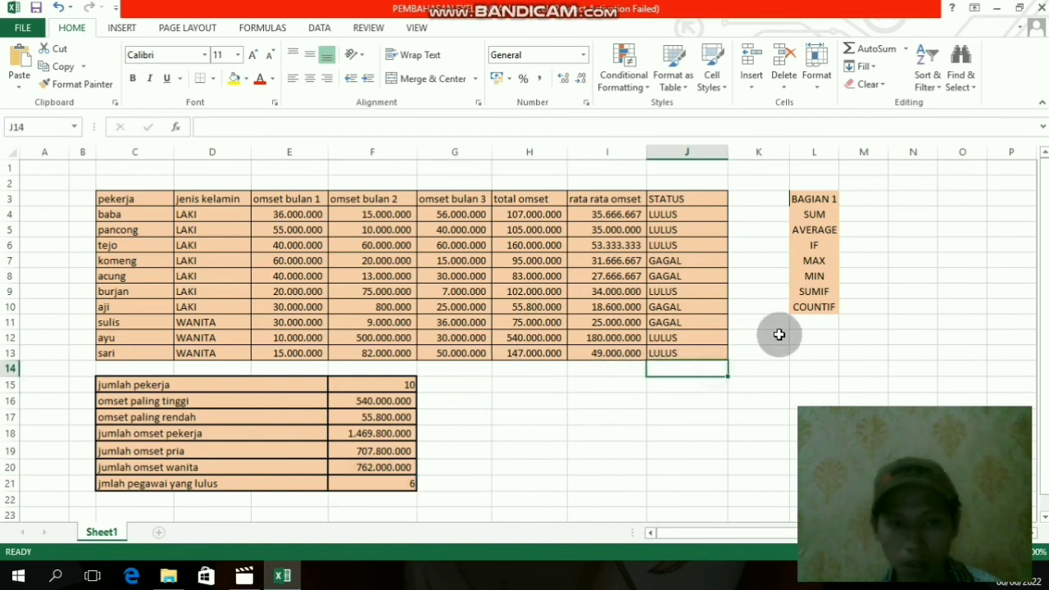
scroll(778, 332, down, 2)
scroll(780, 331, up, 1)
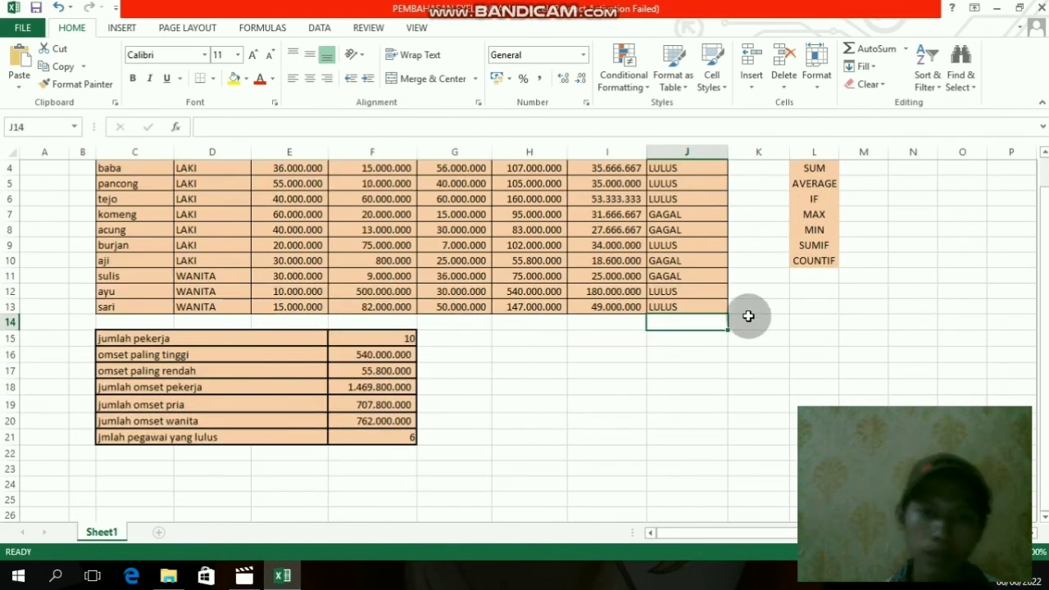
scroll(748, 316, up, 1)
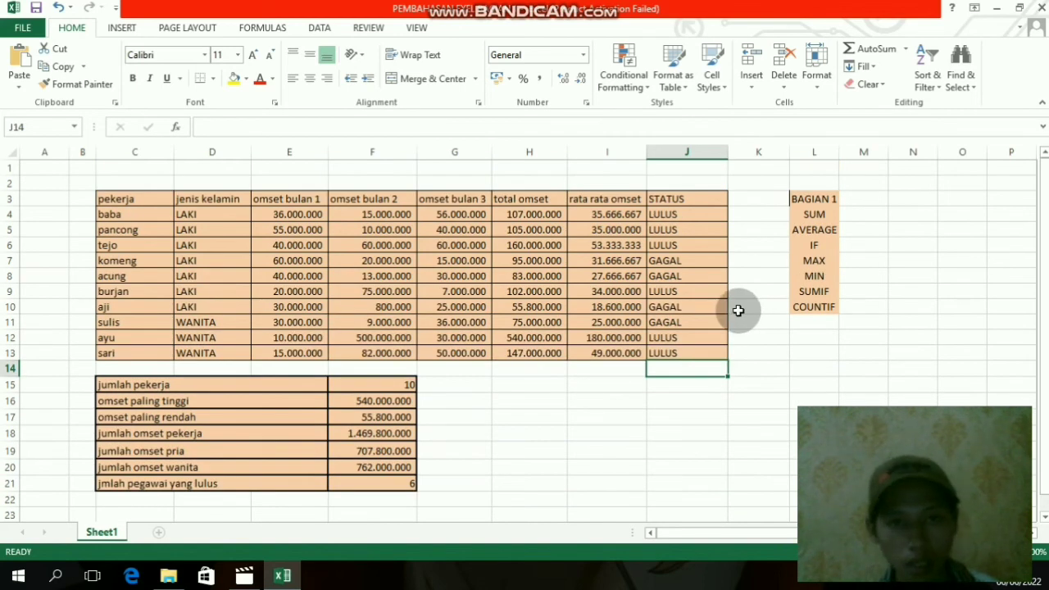